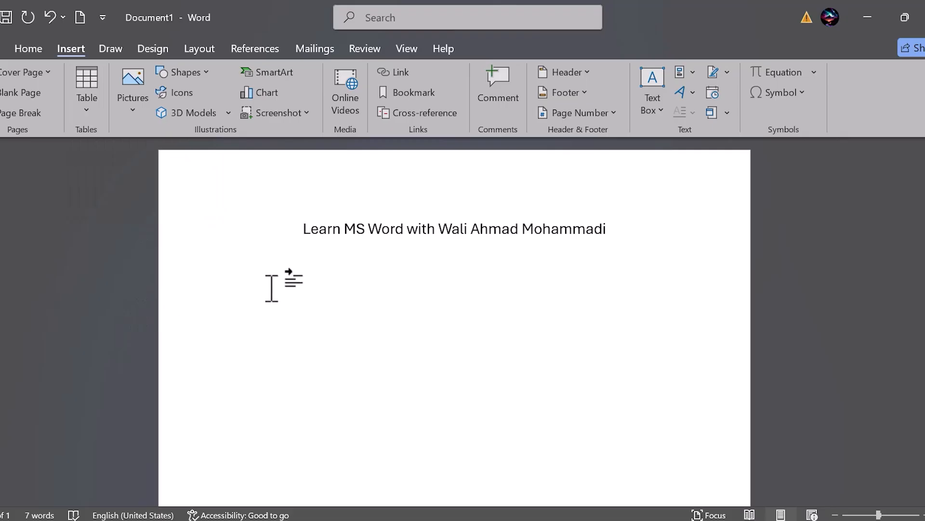
Step: Insert a table with five columns and four rows below the title and place the cursor in its first cell
left_click(88, 105)
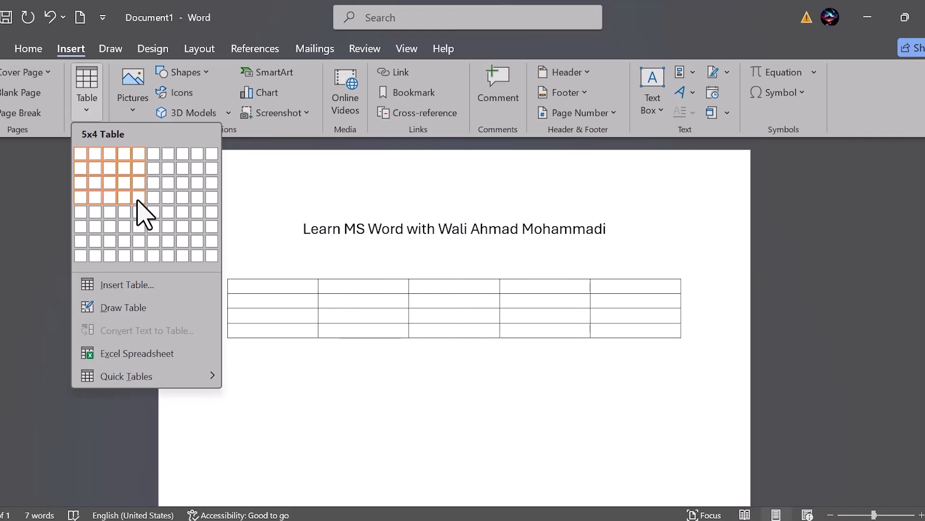
left_click(138, 198)
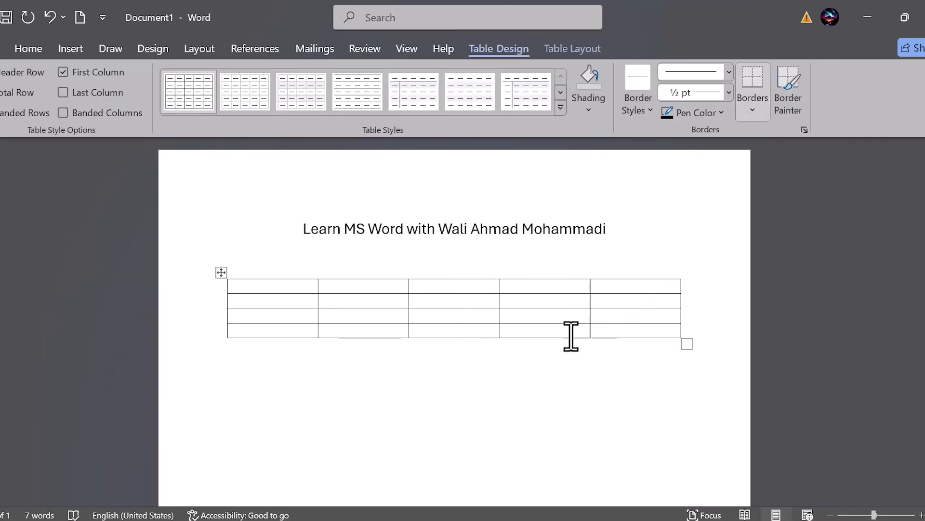
left_click(30, 50)
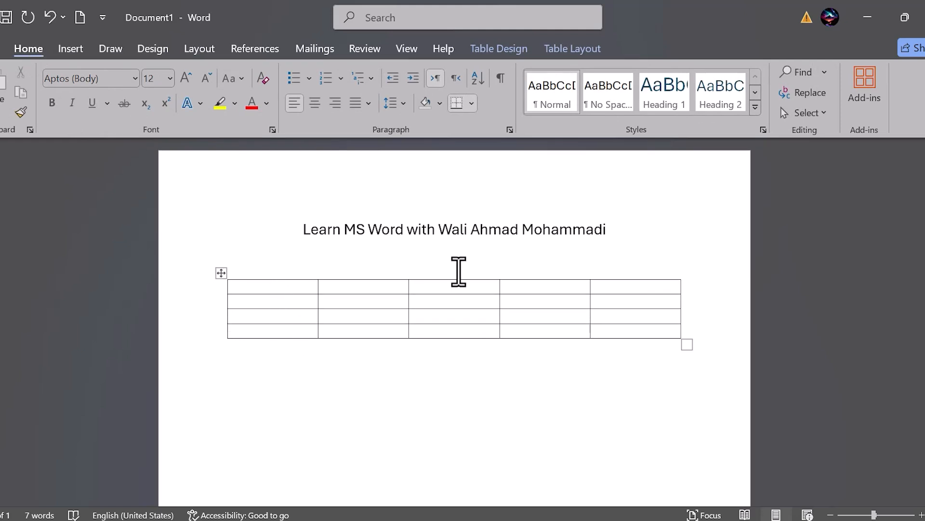
scroll(459, 271, "up", 16)
scroll(459, 272, "down", 9)
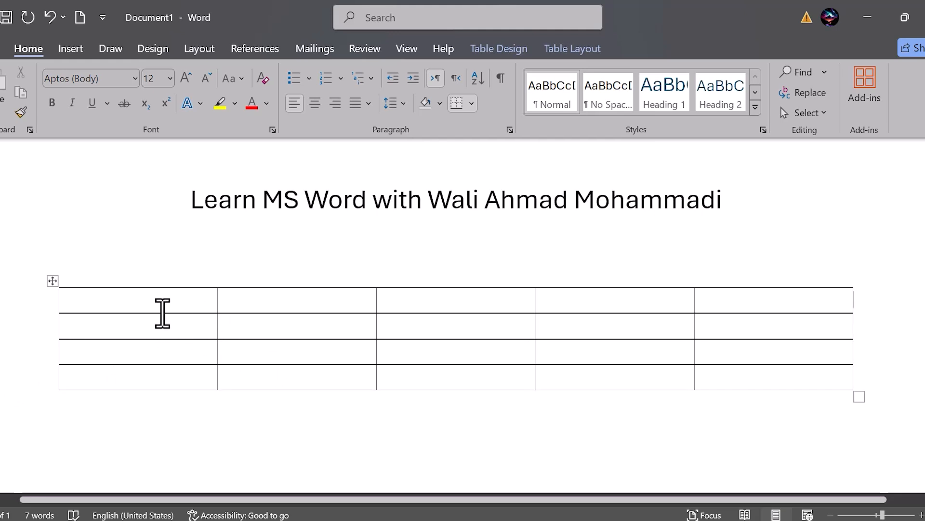
left_click(140, 298)
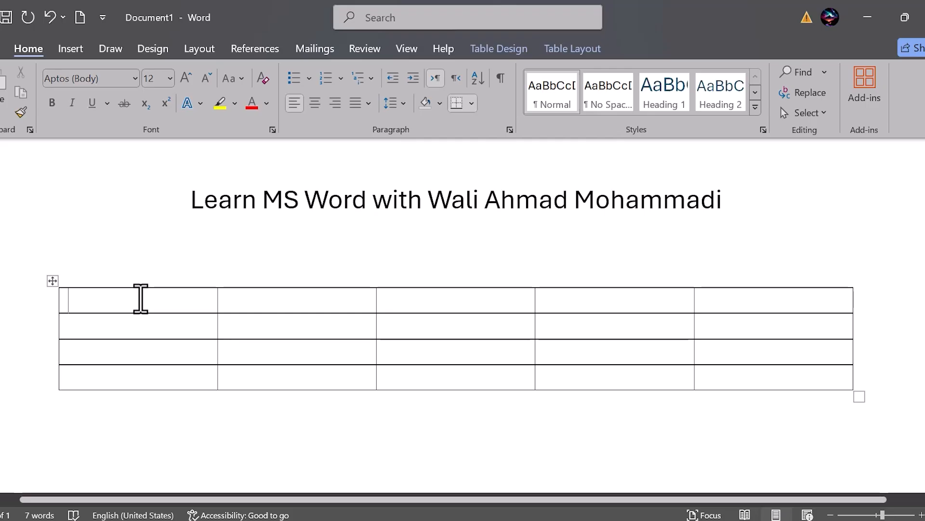
Step: Select the whole five-column table and delete it from the document
scroll(121, 301, "down", 4)
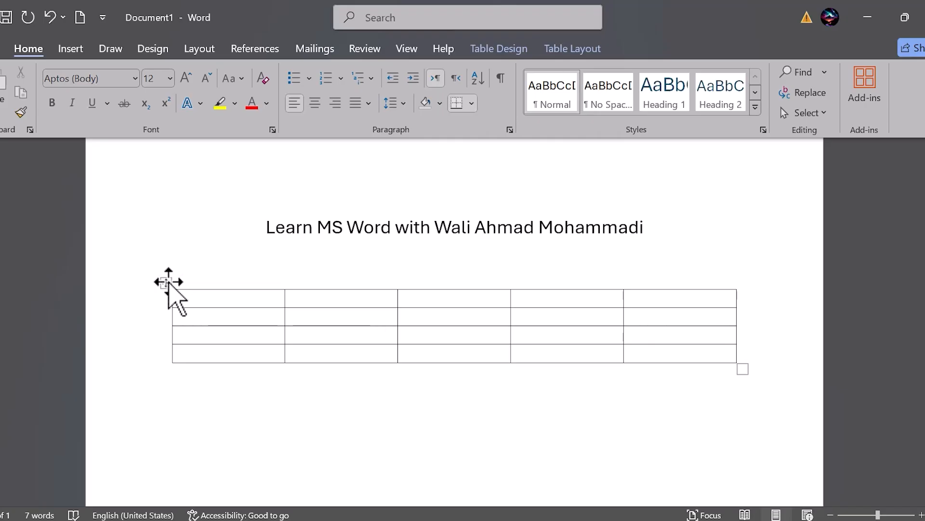
left_click(169, 283)
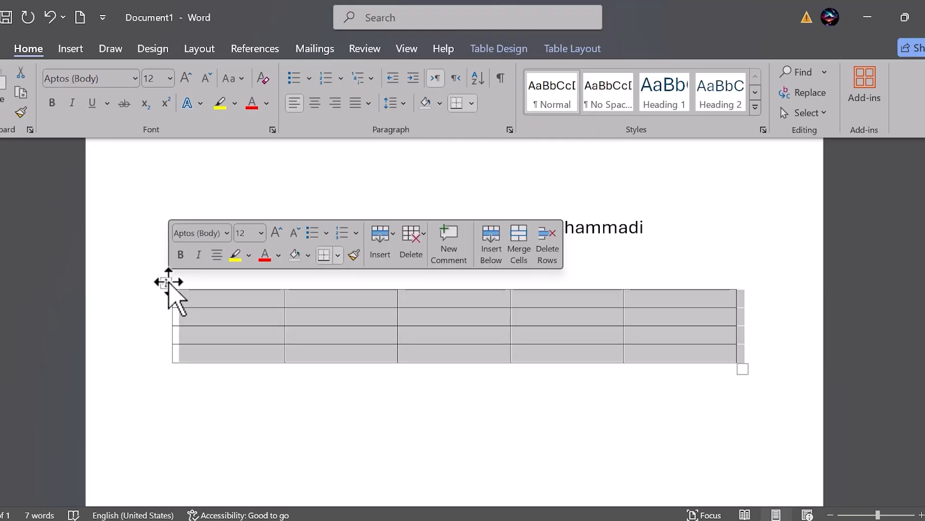
key("BackSpace")
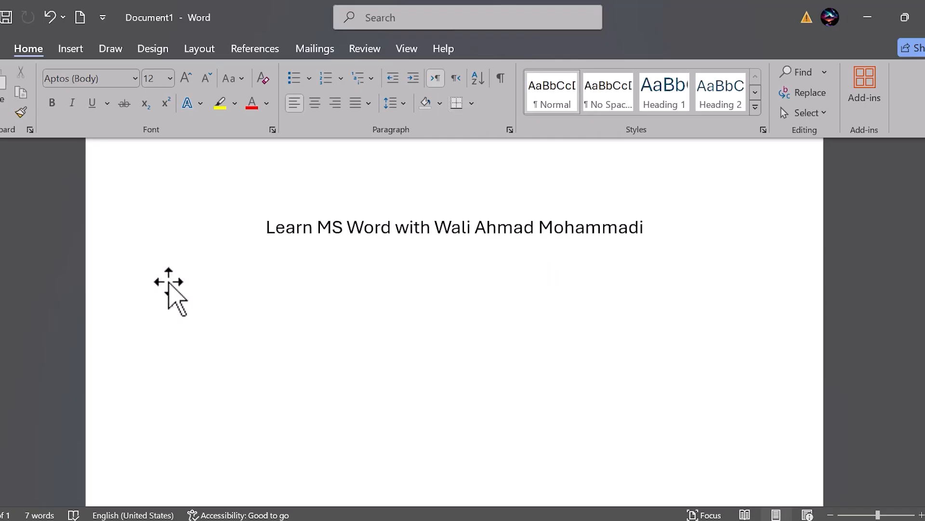
Step: Insert a table with 20 columns and 30 rows below the title, keeping the fixed column width on Auto
left_click(66, 49)
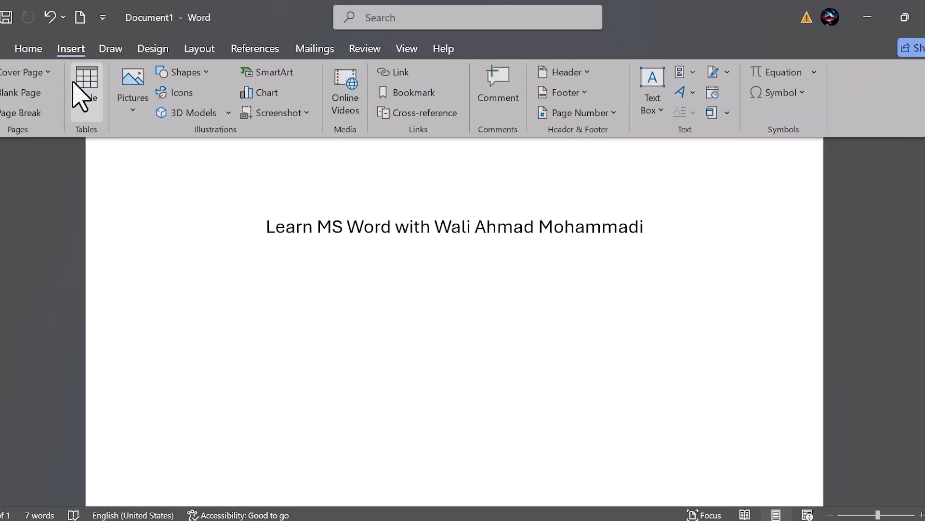
left_click(89, 108)
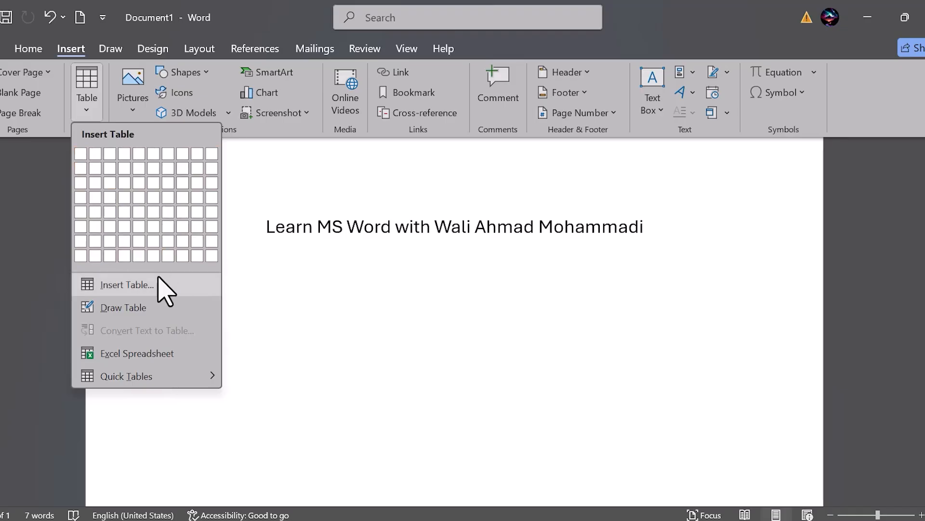
left_click(116, 285)
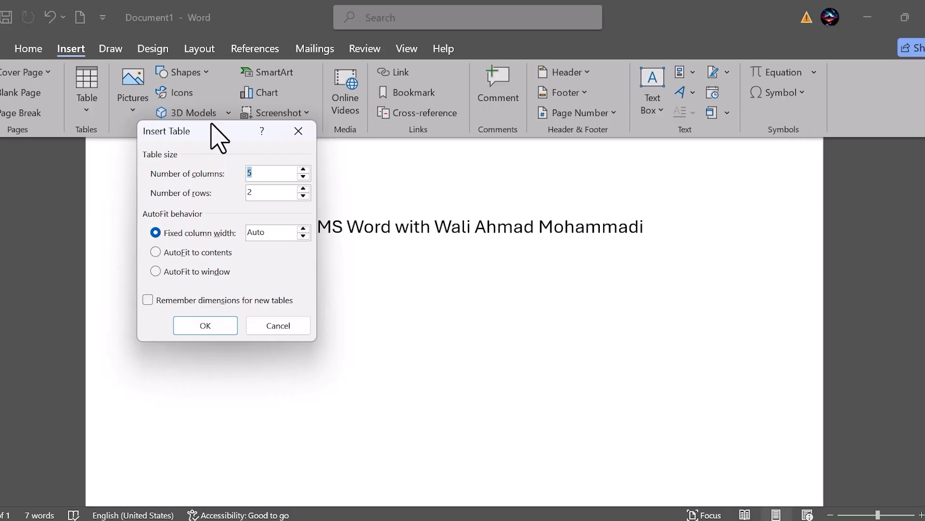
left_click_drag(159, 130, 104, 77)
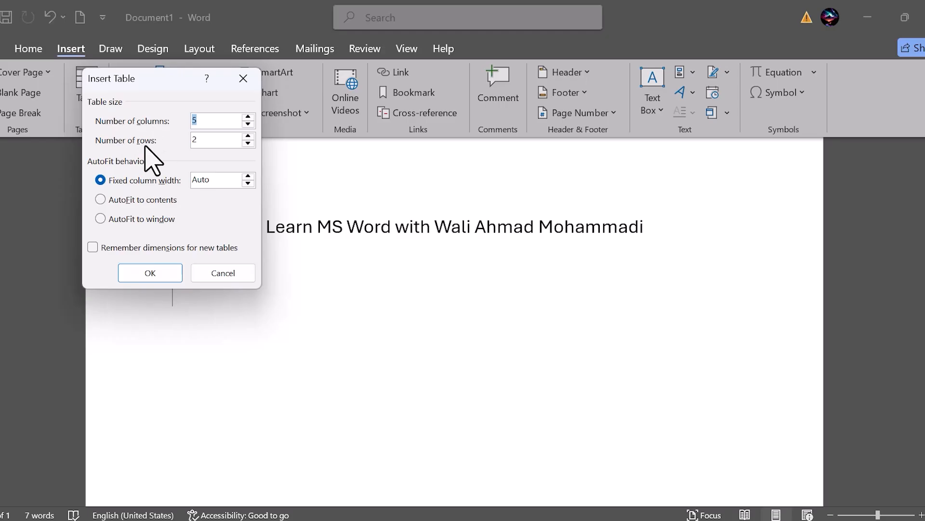
key("BackSpace")
type("3")
key("BackSpace")
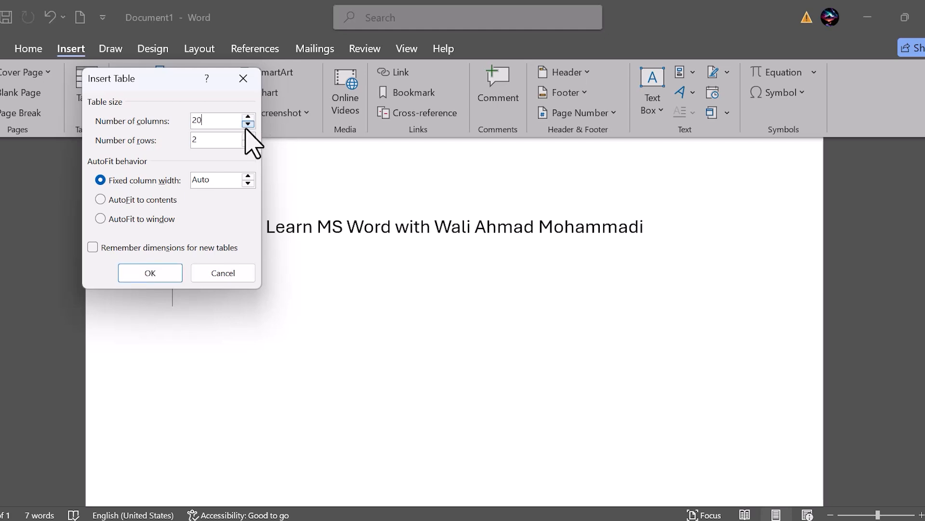
left_click(211, 140)
key("BackSpace")
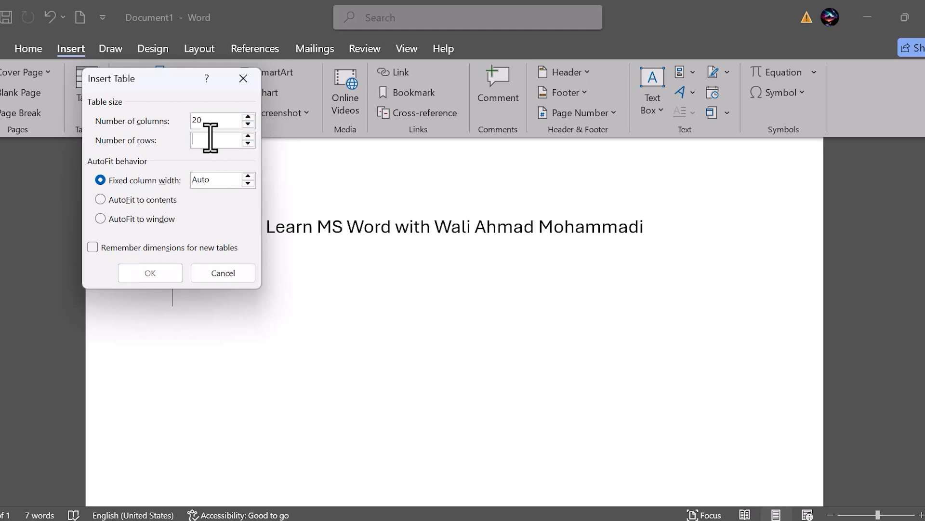
type("30")
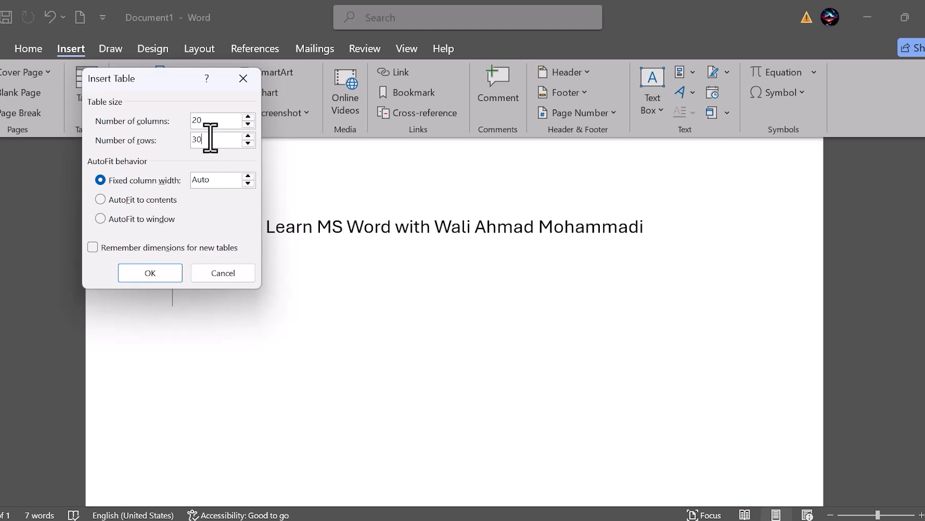
left_click(150, 273)
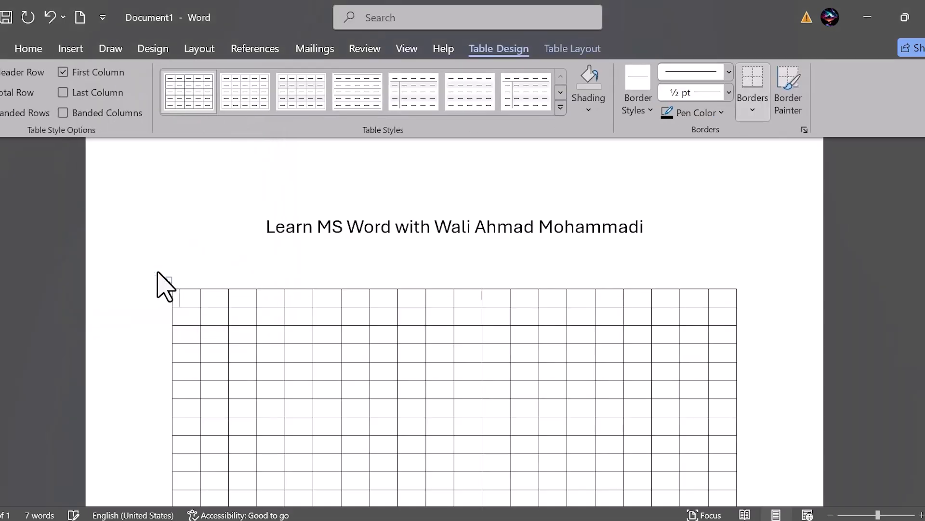
Step: Examine the full extent of the 20-by-30 table on the page
scroll(436, 414, "down", 3)
scroll(436, 414, "down", 1)
scroll(436, 415, "down", 3)
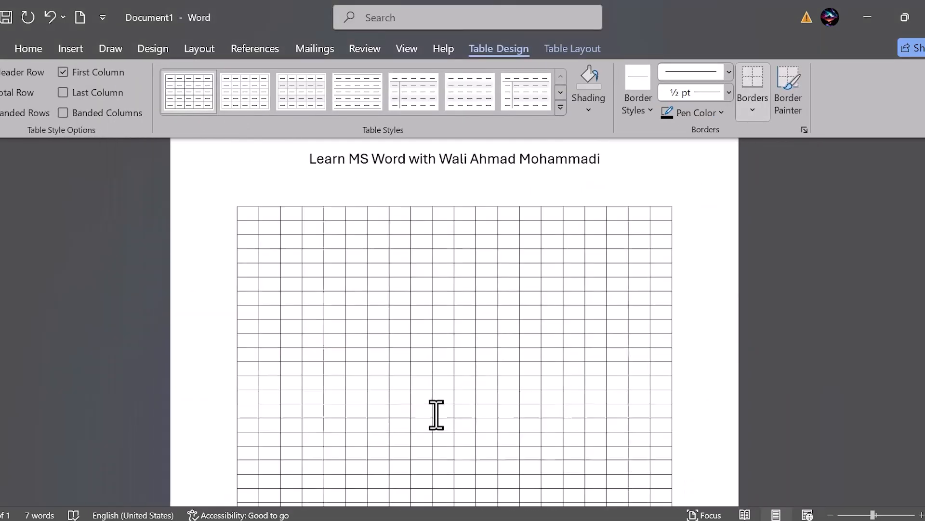
scroll(432, 418, "down", 2)
scroll(432, 417, "down", 5)
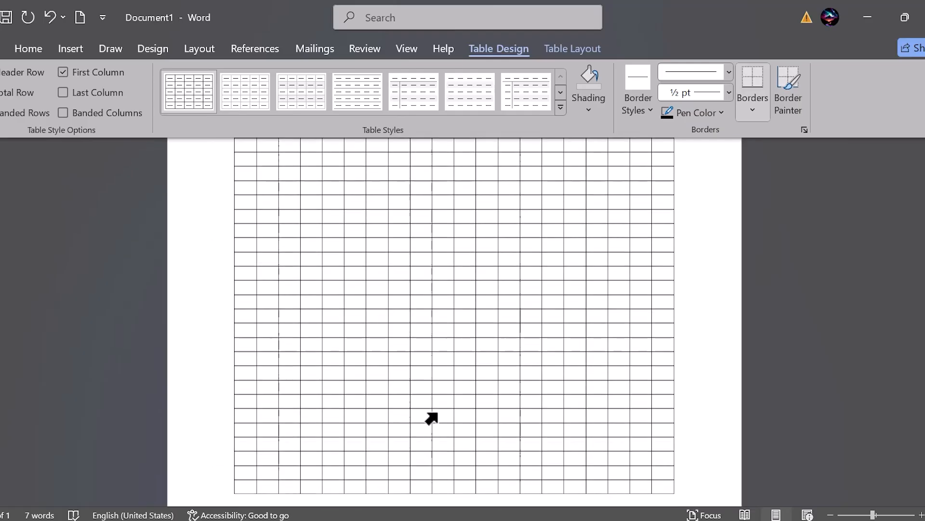
scroll(431, 418, "up", 2)
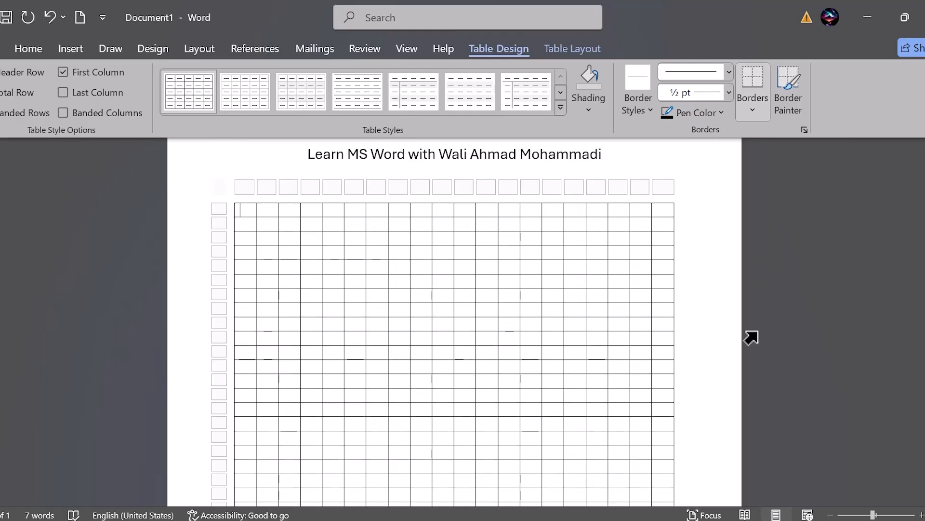
left_click(709, 339)
scroll(713, 335, "down", 4)
scroll(714, 335, "up", 4)
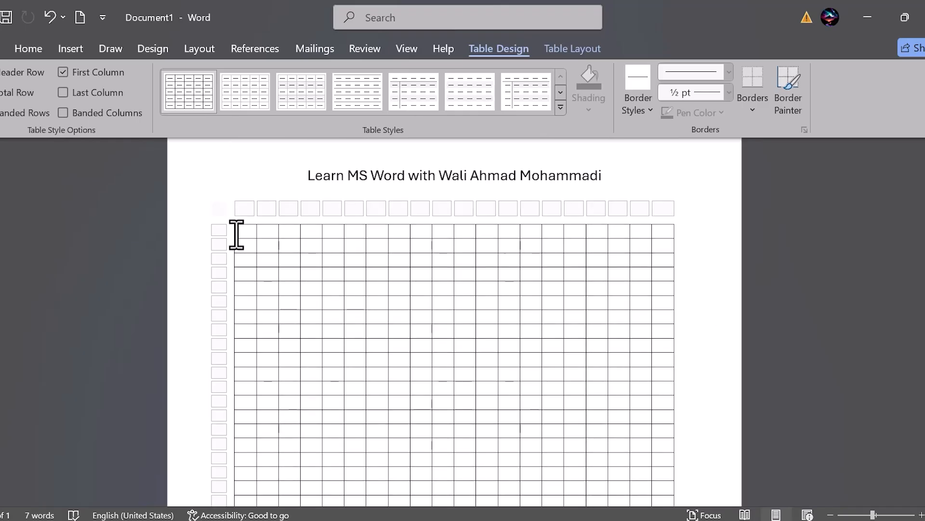
Step: Select the entire 20-by-30 table without the title and delete it
left_click(236, 231)
left_click(257, 293)
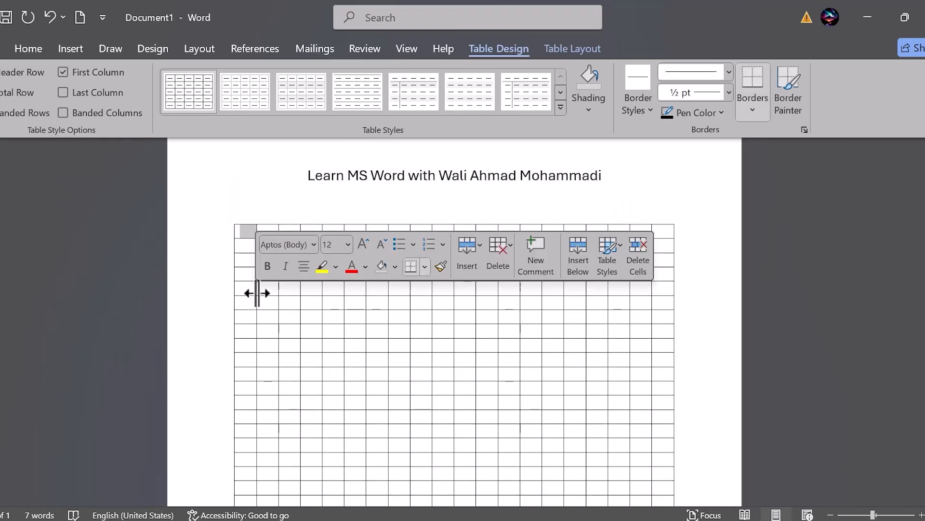
left_click(285, 318)
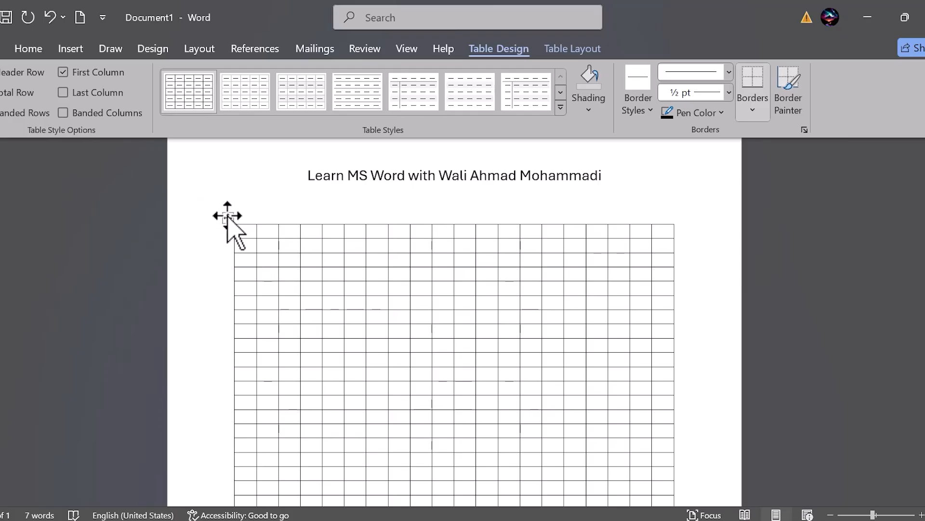
key("ctrl+a")
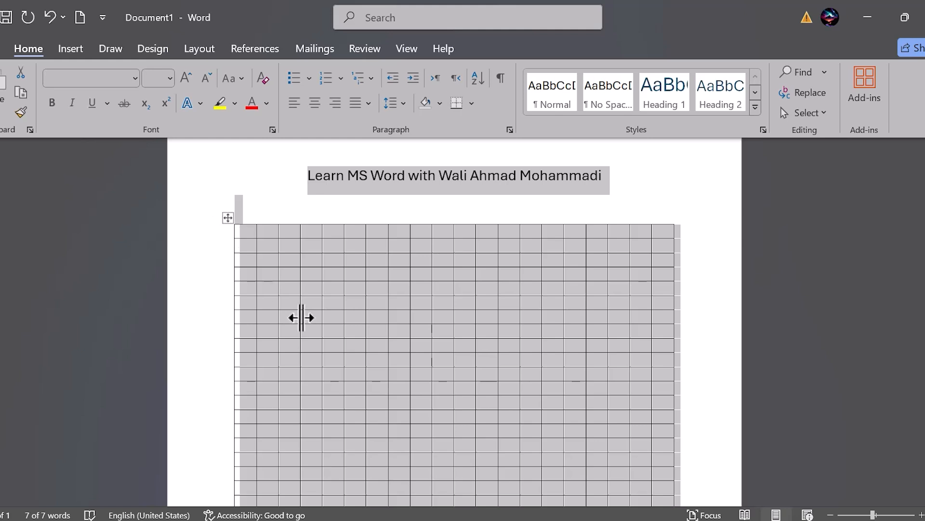
left_click(281, 316)
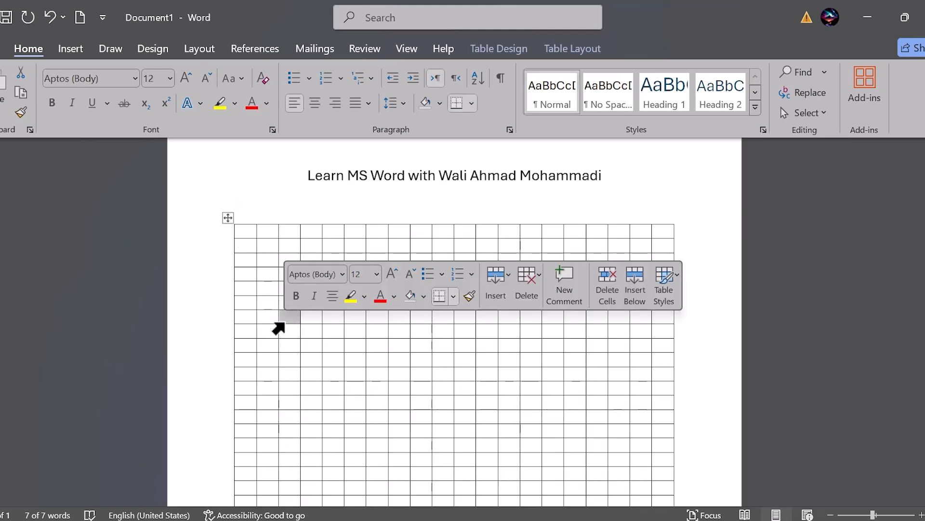
left_click(227, 218)
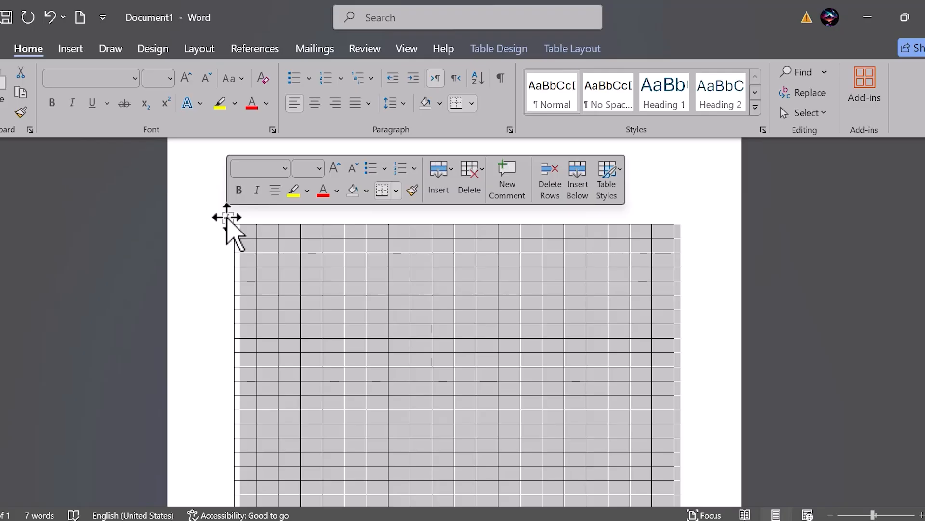
key("BackSpace")
Step: Insert a table with four columns and four rows below the title and try to move it lower on the page
left_click(71, 48)
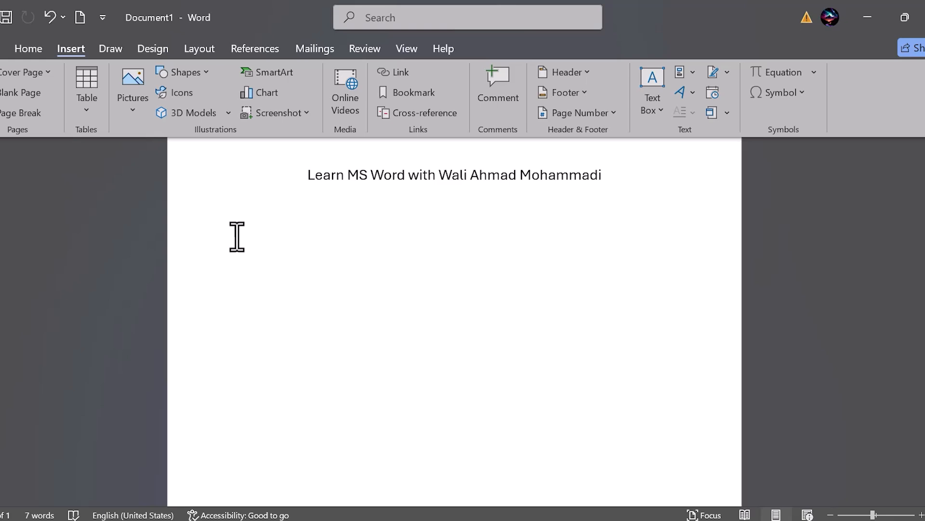
left_click(88, 100)
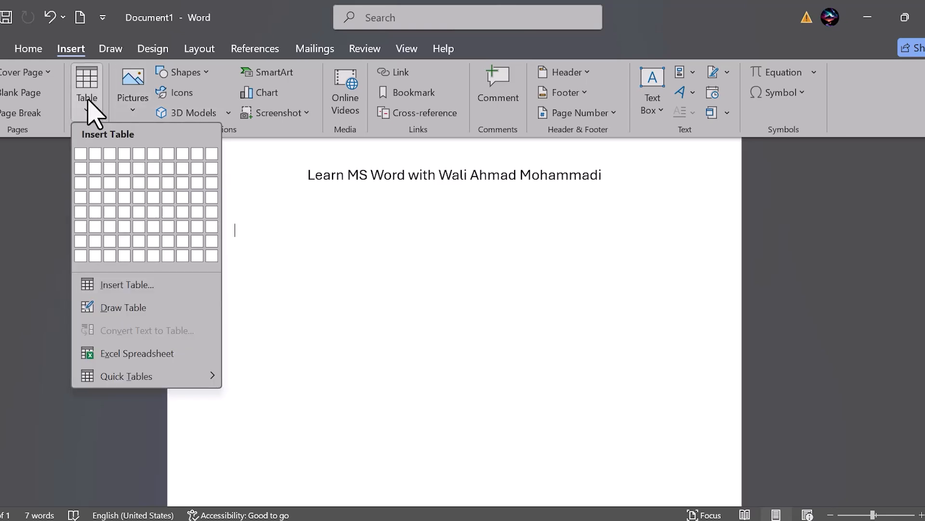
left_click(129, 201)
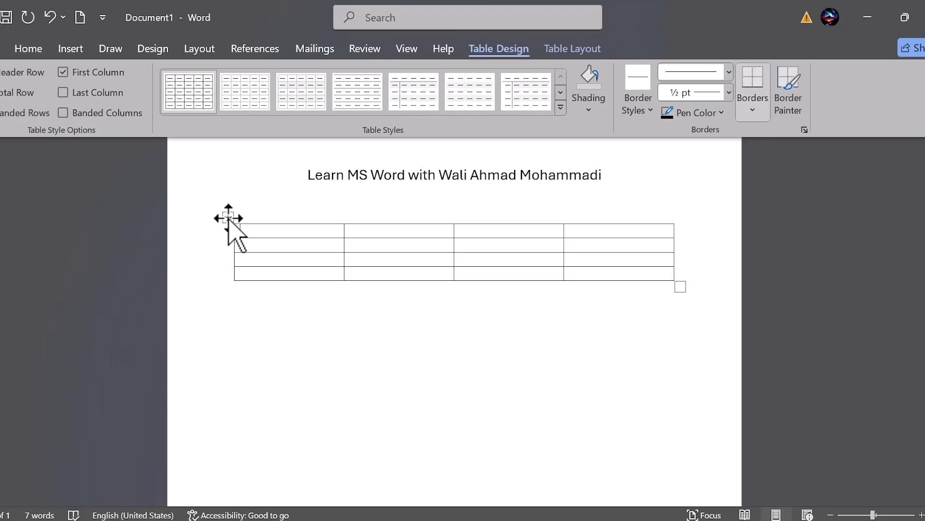
left_click_drag(228, 218, 227, 278)
Step: Generate one paragraph of sample text beneath the table, leaving an empty line above it, with =rand(1)
left_click(283, 428)
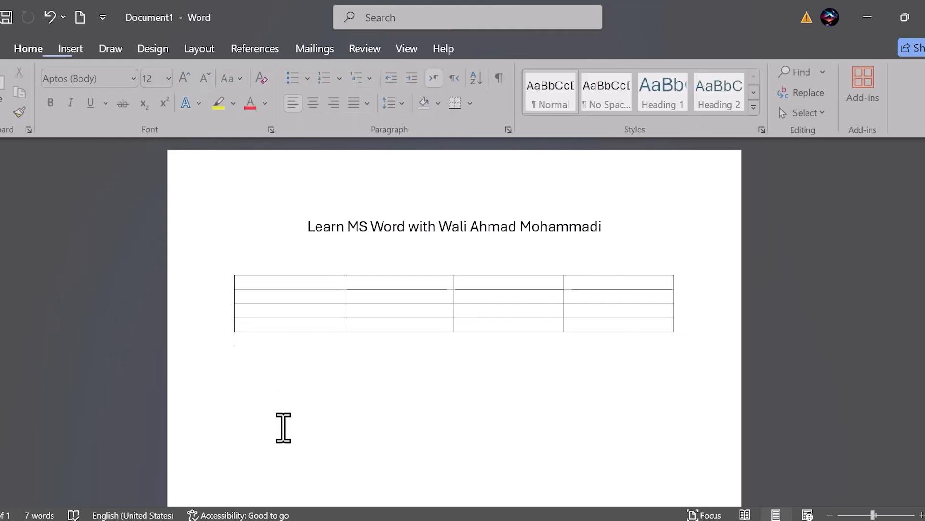
key("Return")
type("=radn91")
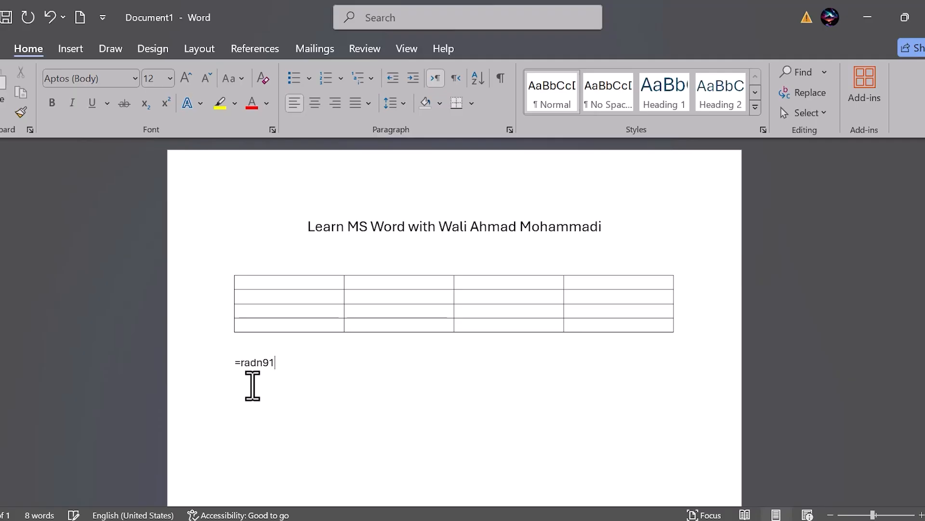
key("BackSpace")
key("BackSpace")
key("BackSpace")
type("nd(1")
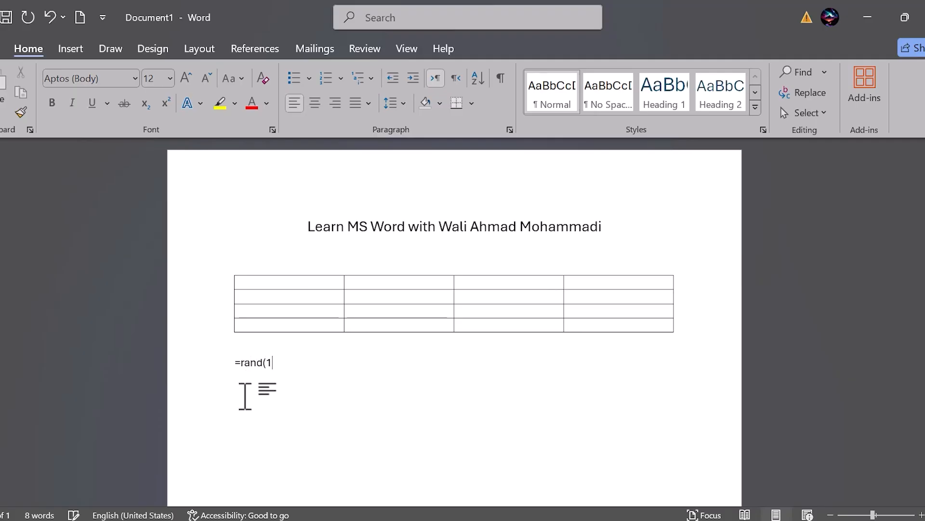
type(")")
key("Return")
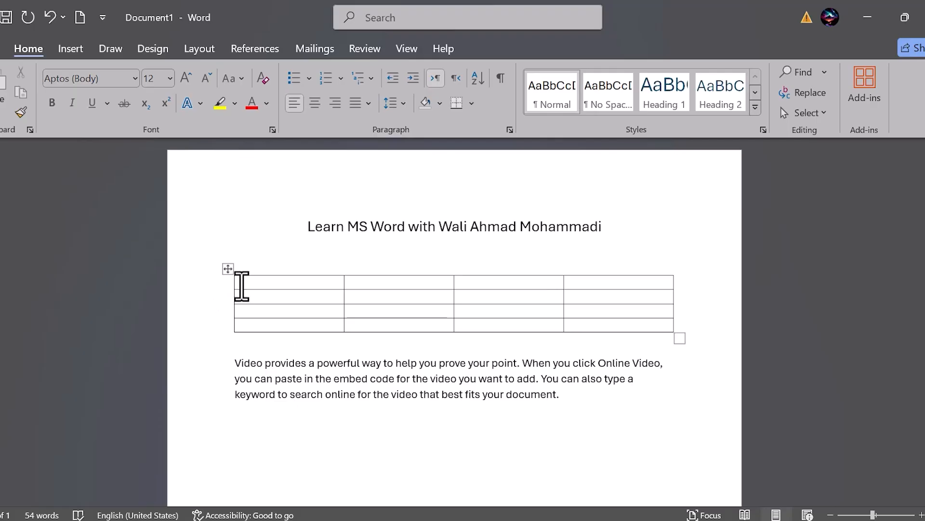
Step: Move the whole four-column table below the sample paragraph
left_click(241, 285)
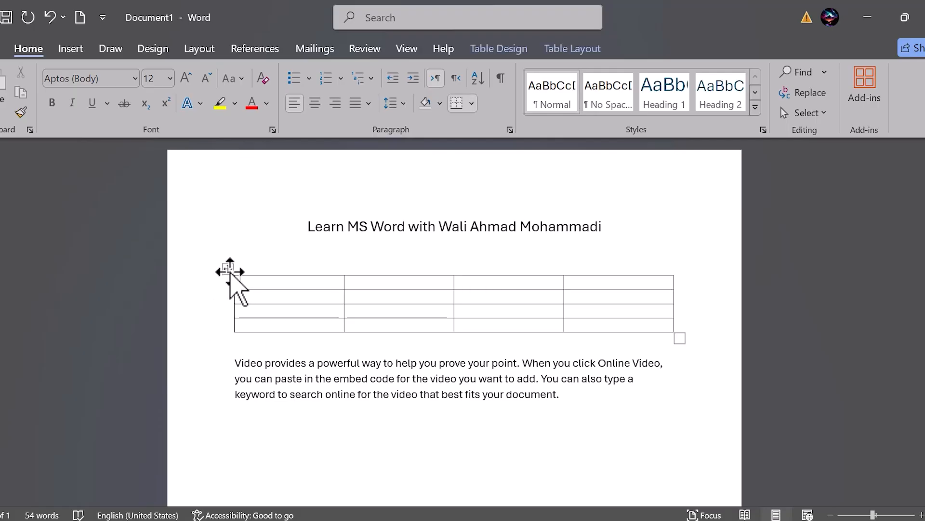
left_click_drag(225, 266, 232, 416)
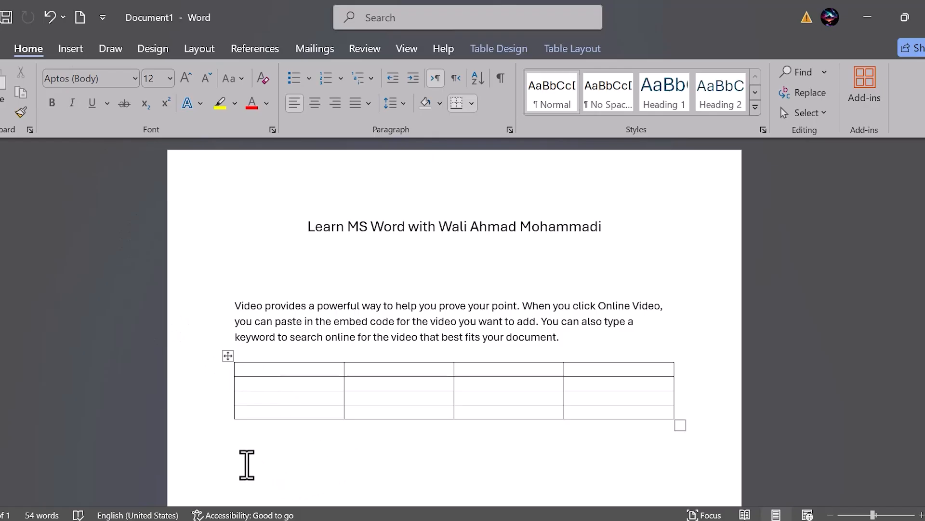
Step: Select the sample paragraph together with the four-column table and delete both, keeping the title
left_click_drag(248, 465, 229, 294)
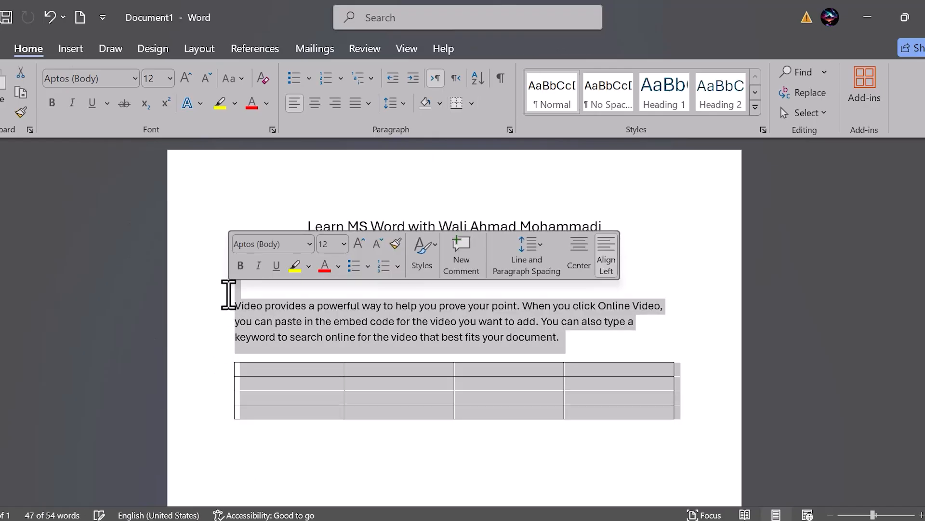
key("Delete")
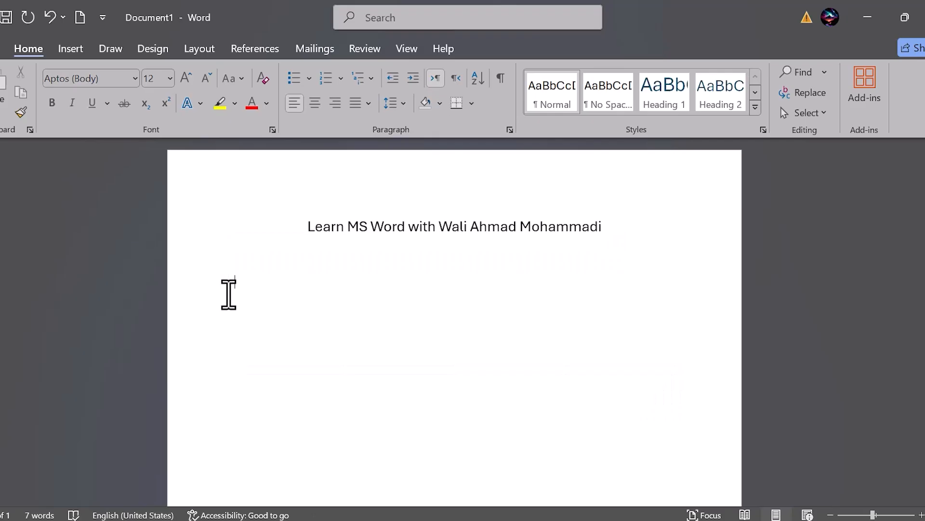
Step: Draw the outer frame of a table about 2.1 inches high and 2.09 inches wide below the title with Draw Table
left_click(69, 51)
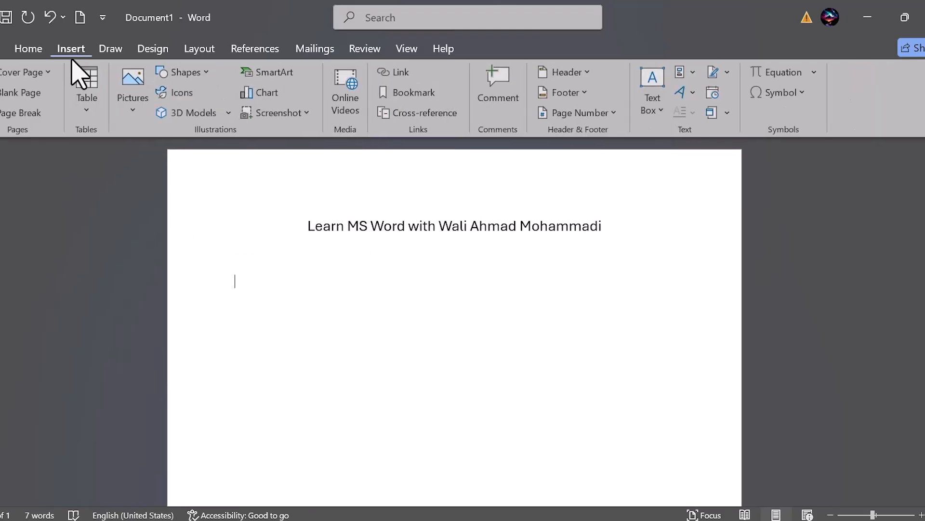
left_click(89, 104)
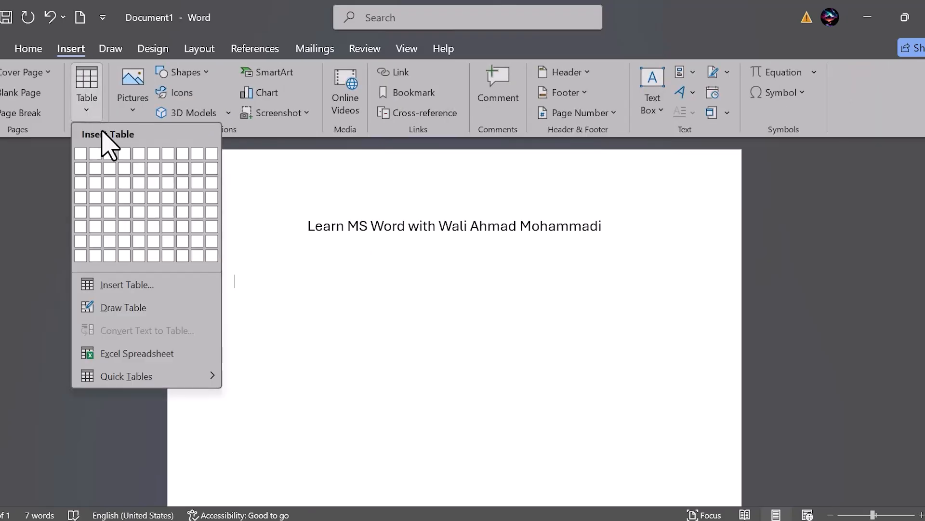
left_click(112, 313)
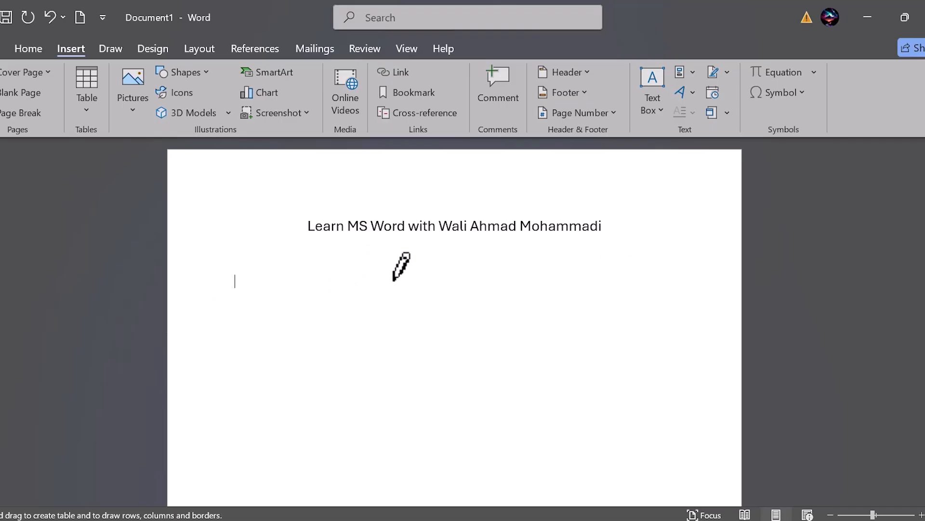
mouse_move(371, 274)
left_mouse_down()
mouse_move(243, 355)
mouse_move(244, 398)
mouse_move(232, 417)
left_mouse_up()
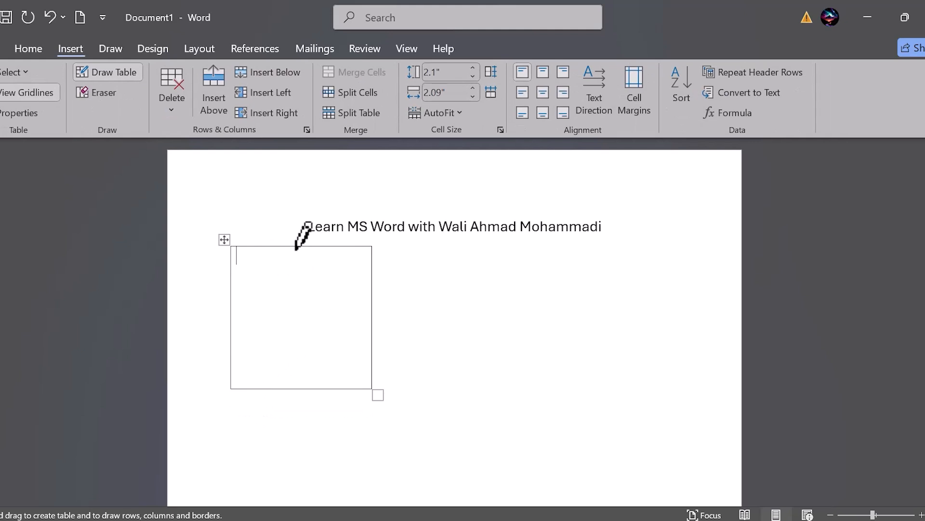
Step: Divide the drawn table into two columns and three rows, then split its lower-left cell vertically and lower-right cell horizontally
left_click_drag(302, 249, 302, 394)
left_click_drag(371, 284, 250, 284)
mouse_move(371, 324)
left_mouse_down()
mouse_move(232, 324)
mouse_move(263, 389)
left_mouse_up()
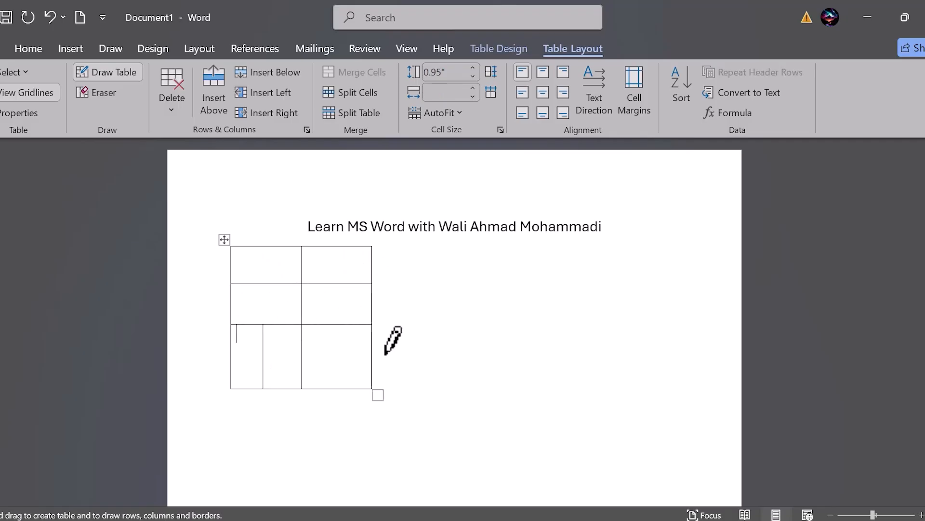
left_click_drag(373, 360, 312, 355)
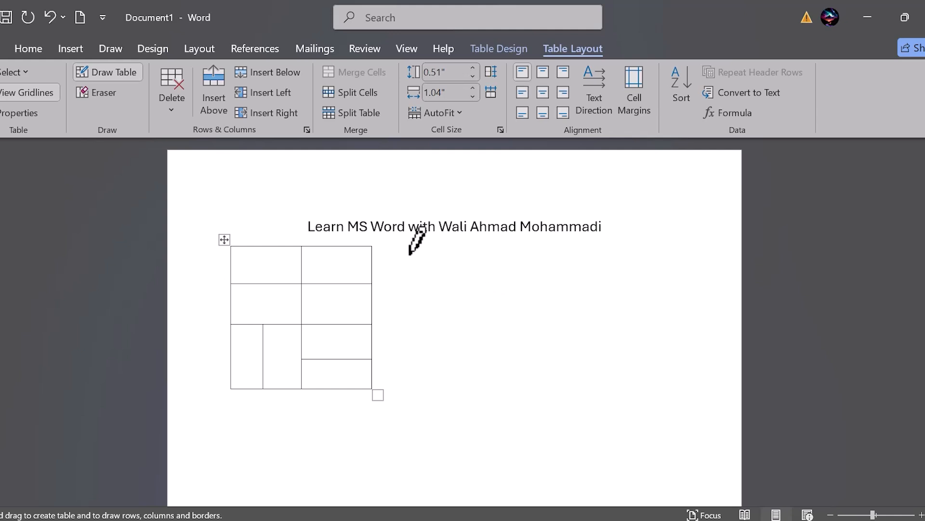
Step: Leave table drawing mode, select the whole hand-drawn table and delete it
left_click(72, 46)
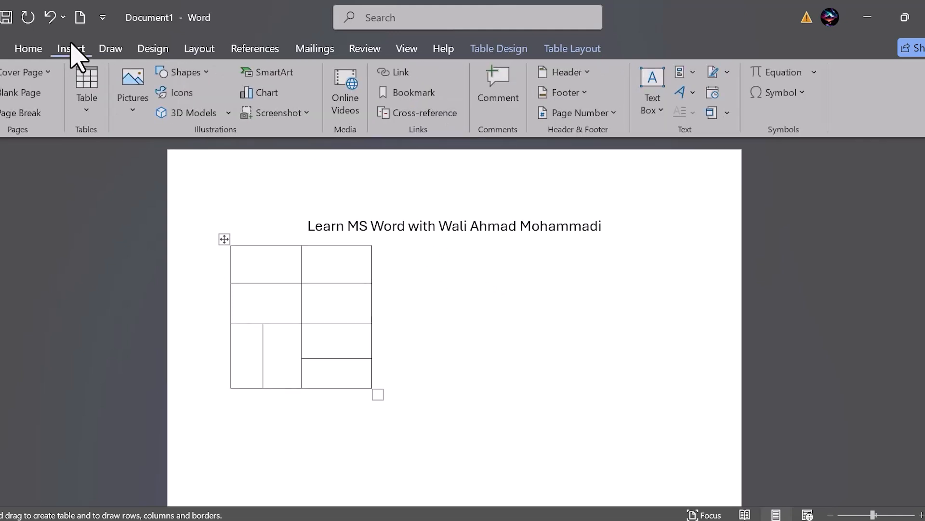
left_click(85, 99)
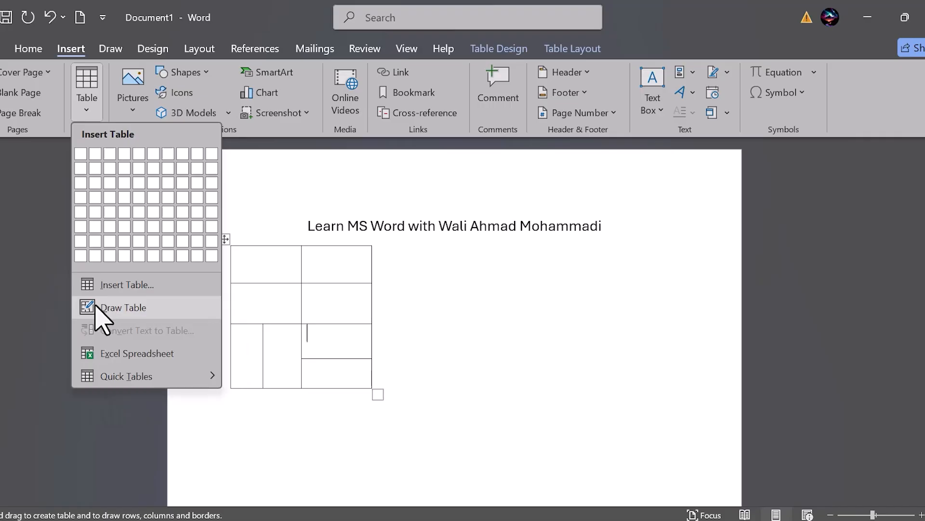
key("Escape")
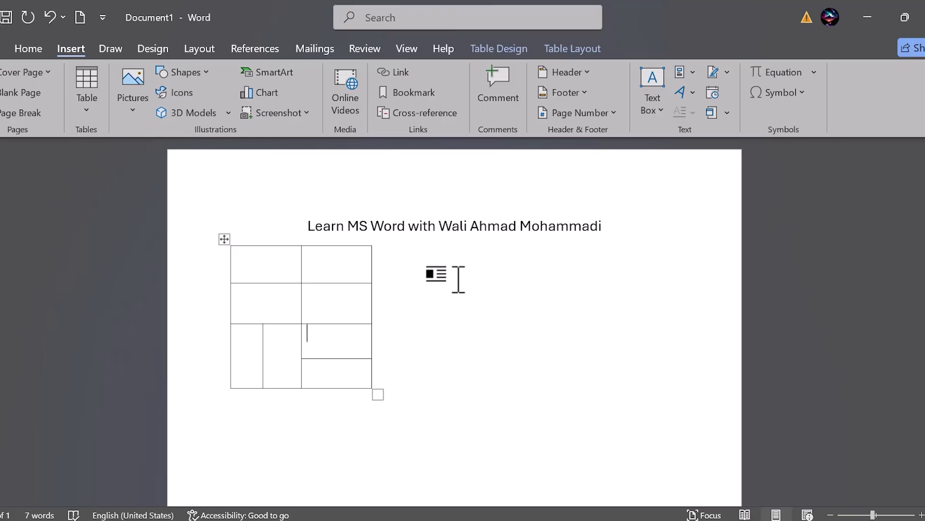
left_click(224, 239)
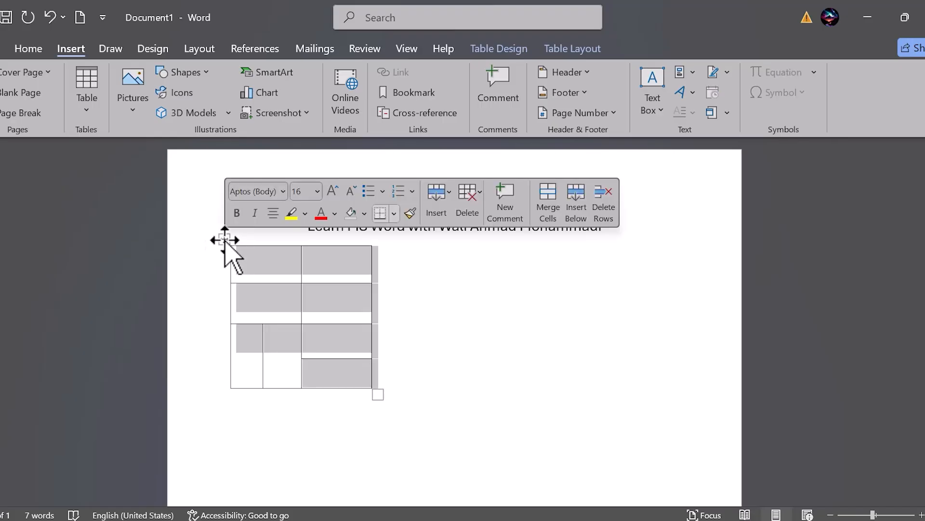
key("BackSpace")
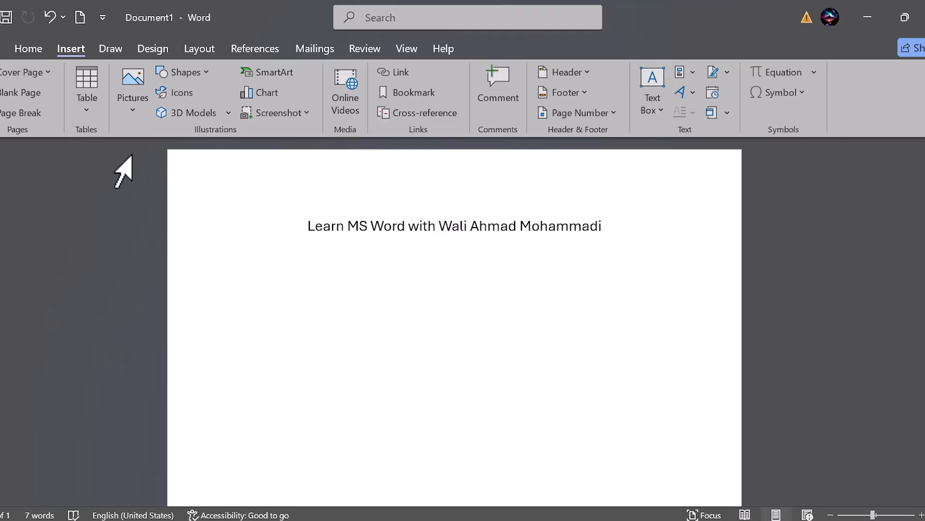
Step: Insert an embedded Excel spreadsheet on the empty line below the title
left_click(90, 111)
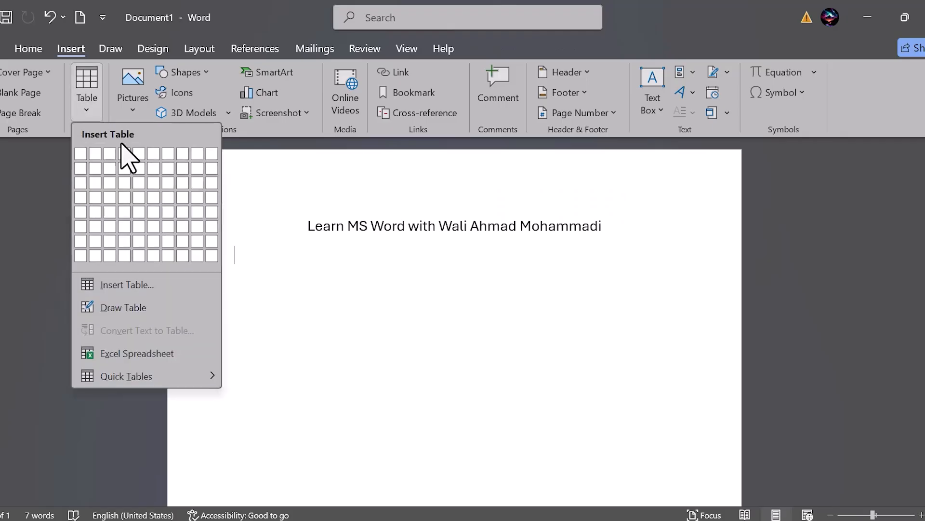
left_click(98, 354)
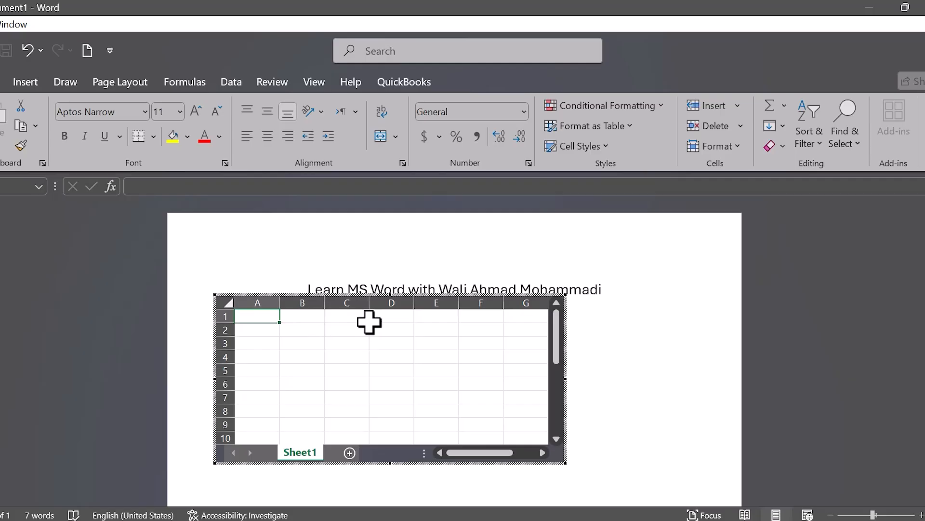
left_click(21, 80)
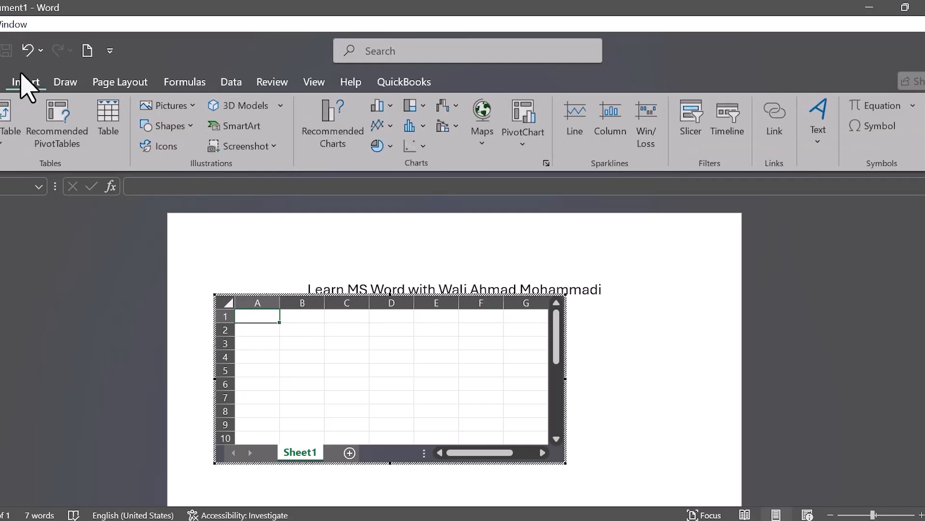
left_click(69, 82)
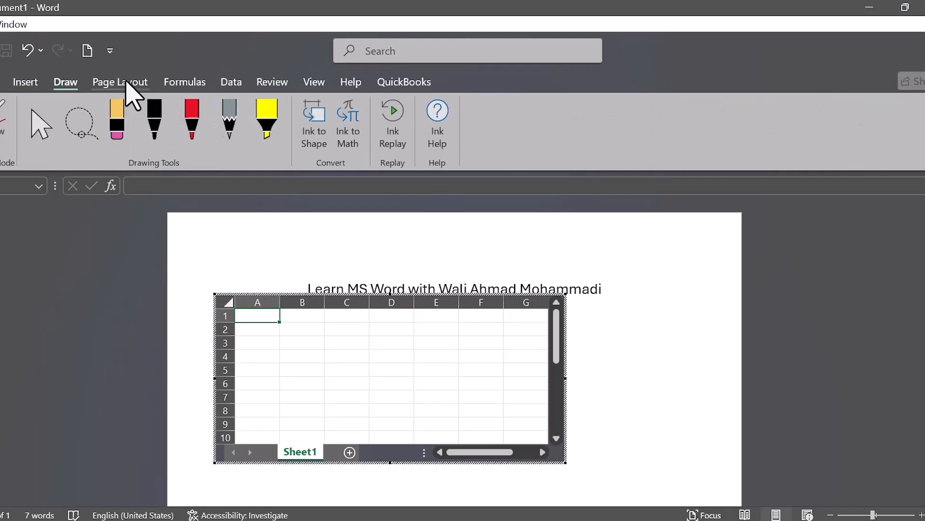
left_click(127, 83)
left_click(20, 81)
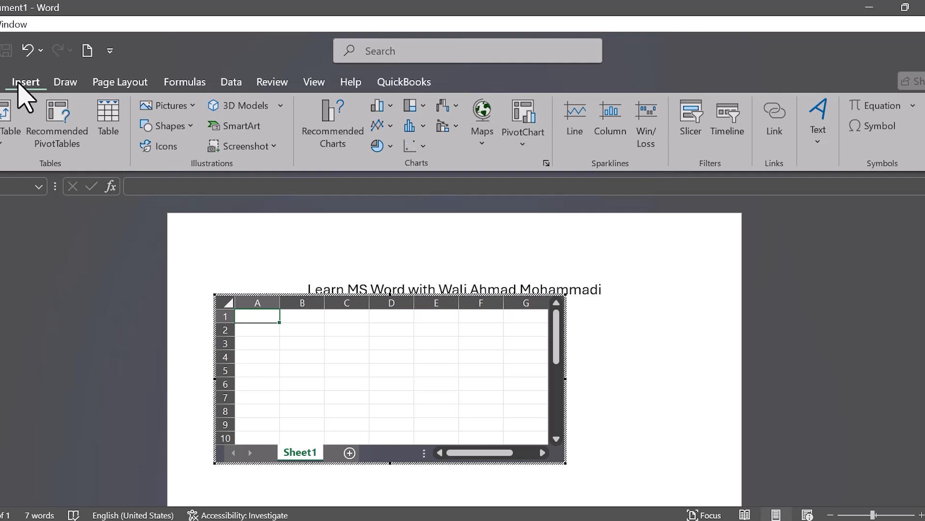
Step: Enter the headers Name, Last Name, Age and Salary in cells A1 to D1 of the embedded spreadsheet
type("Name")
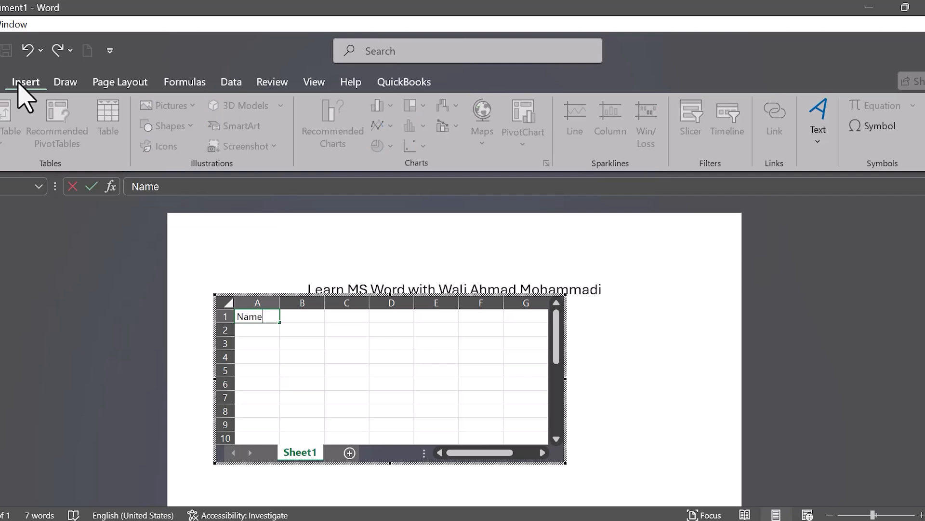
key("Tab")
type("L")
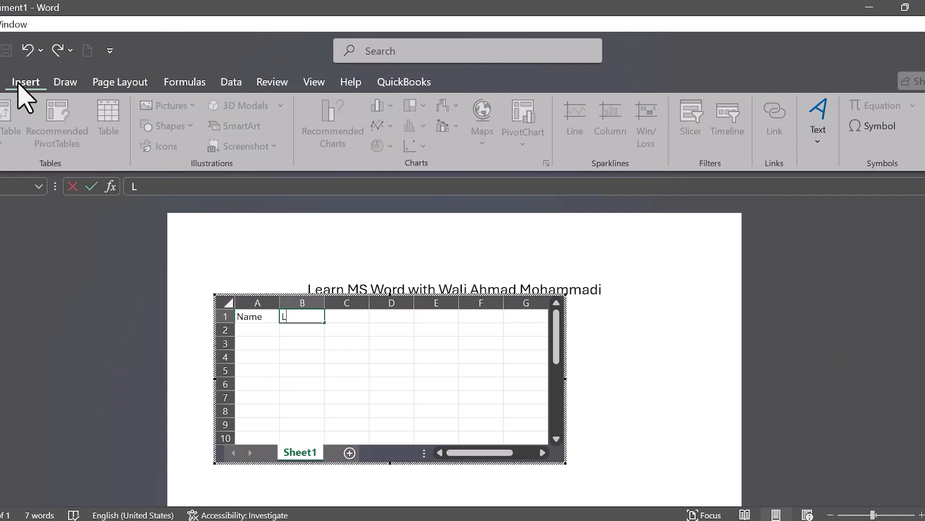
type("ast Name")
key("Tab")
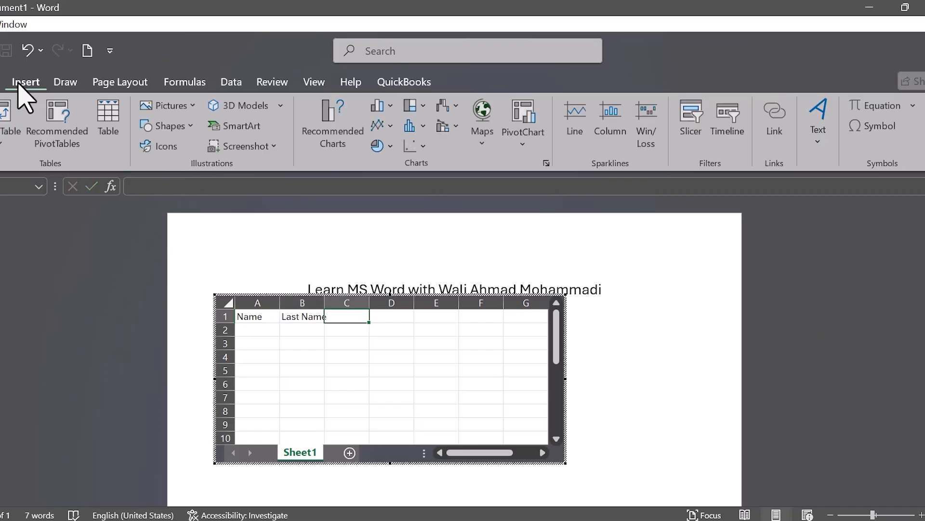
type("Age")
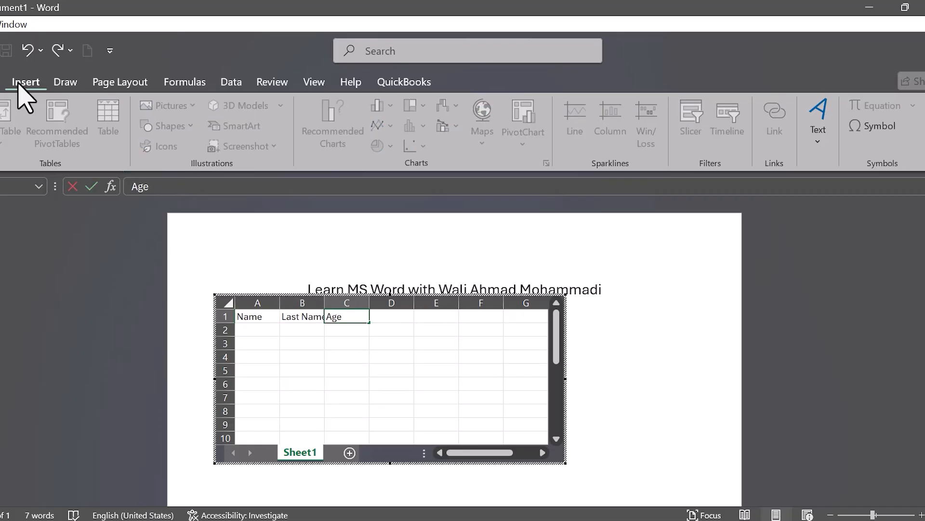
key("Tab")
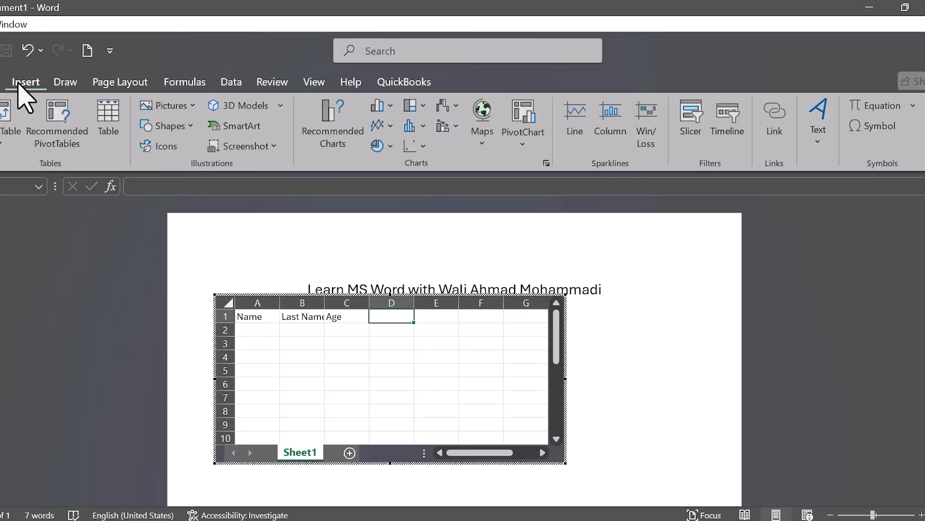
type("D=")
key("BackSpace")
key("BackSpace")
type("Salary")
key("Return")
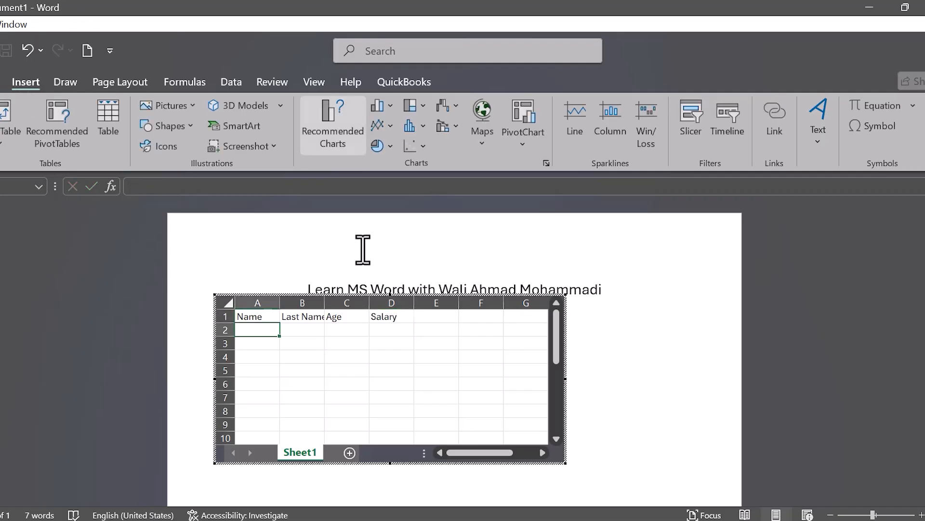
Step: Fit the width of column B to its content and finish editing the embedded spreadsheet
double_click(324, 303)
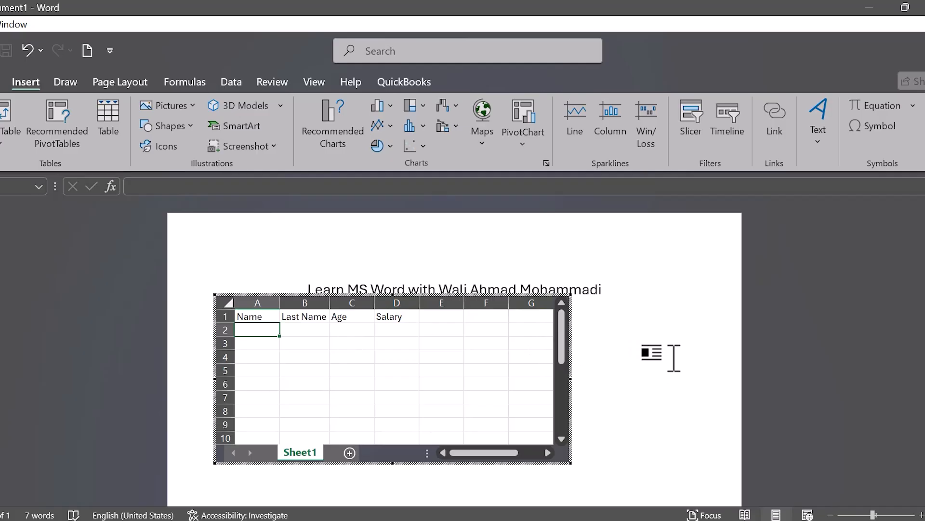
left_click(673, 358)
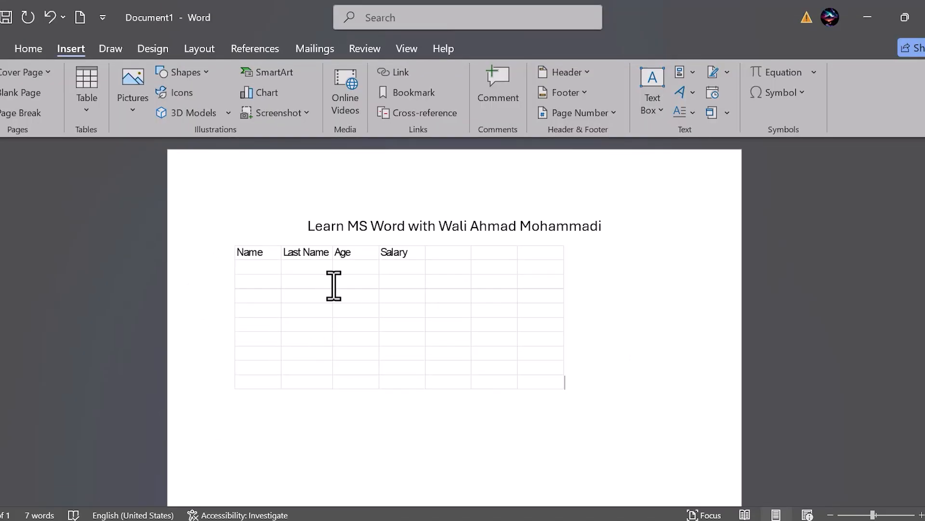
Step: Select the embedded spreadsheet object below the title and delete it
left_click(434, 255)
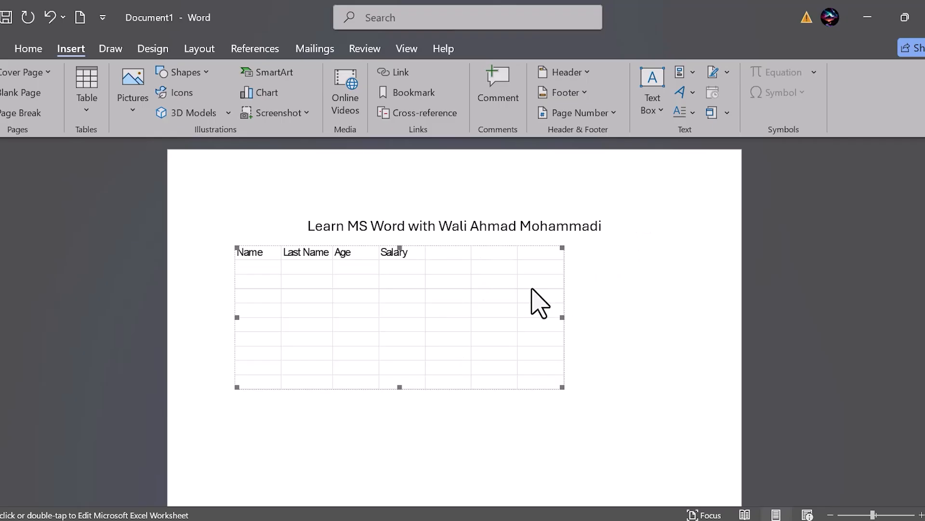
key("Delete")
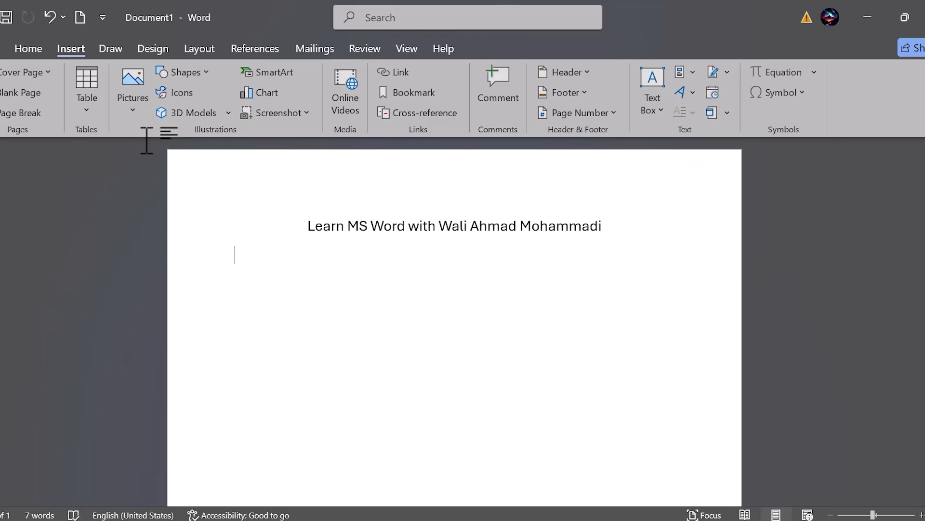
Step: Browse the built-in Quick Tables and insert the Calendar 2 table below the title
left_click(90, 100)
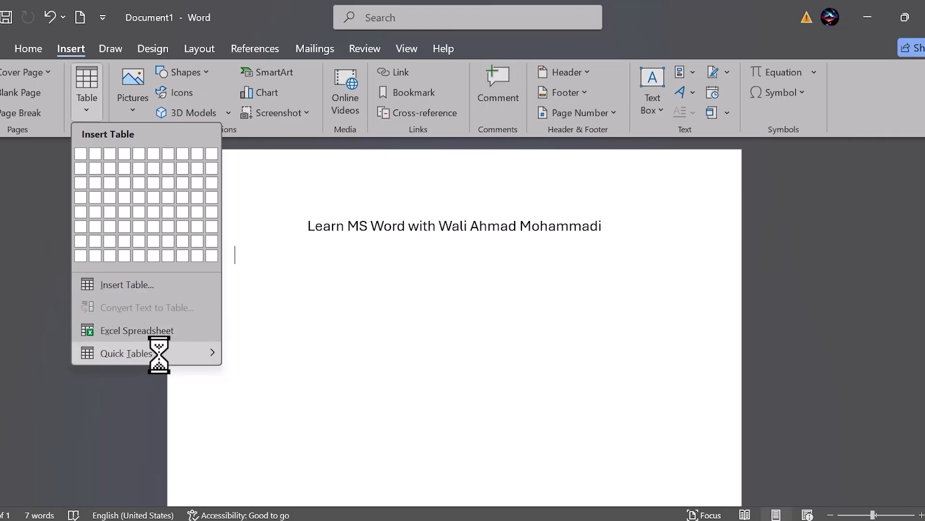
mouse_move(159, 355)
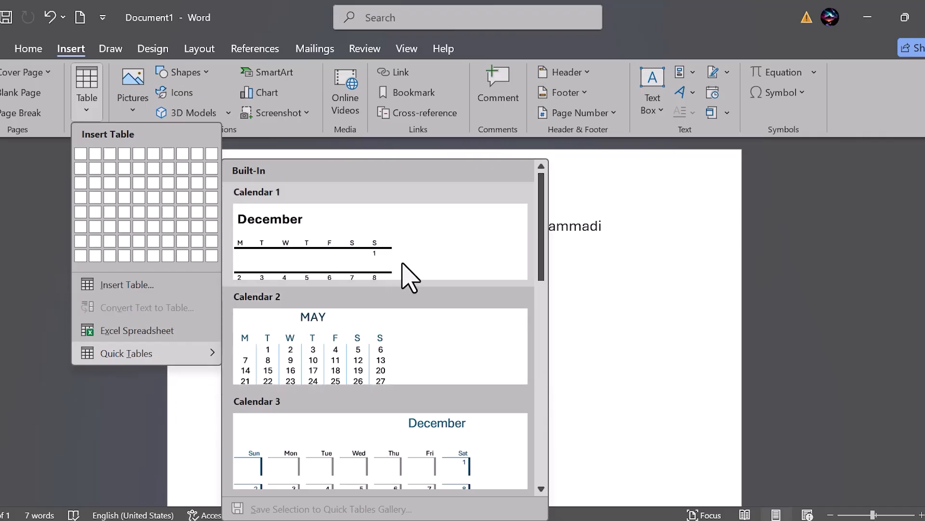
scroll(403, 265, "down", 3)
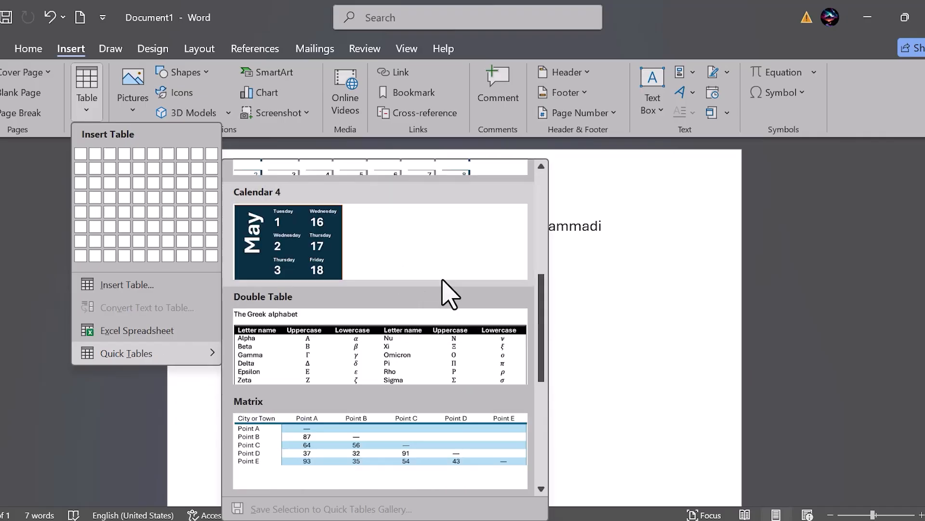
left_click_drag(542, 331, 543, 305)
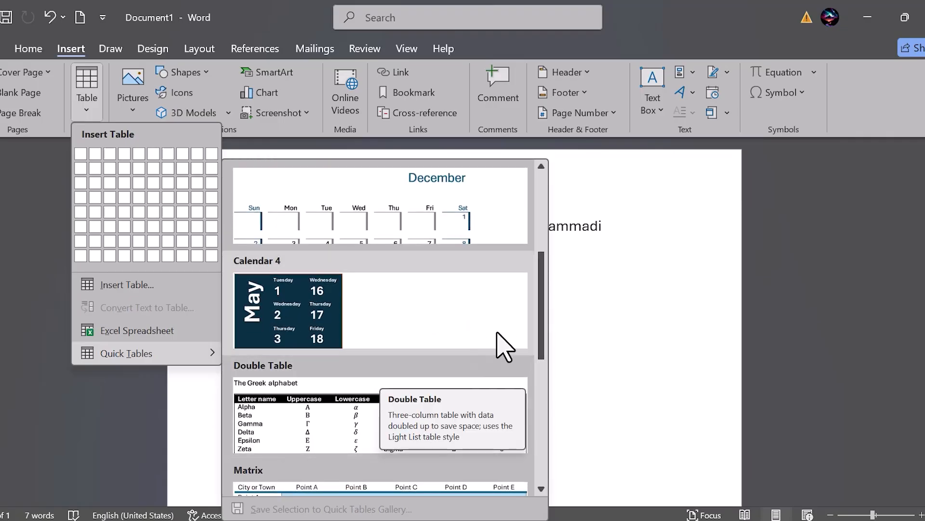
left_click_drag(541, 305, 541, 446)
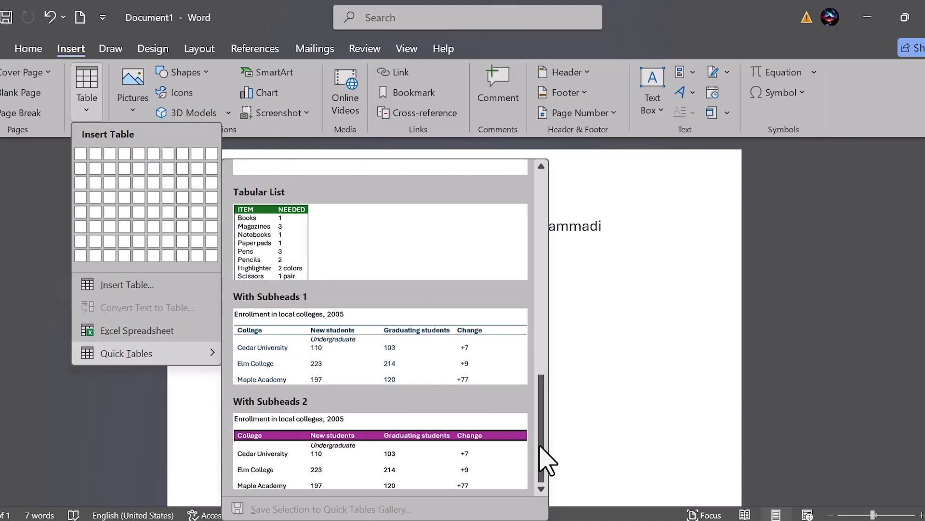
left_click_drag(540, 446, 555, 258)
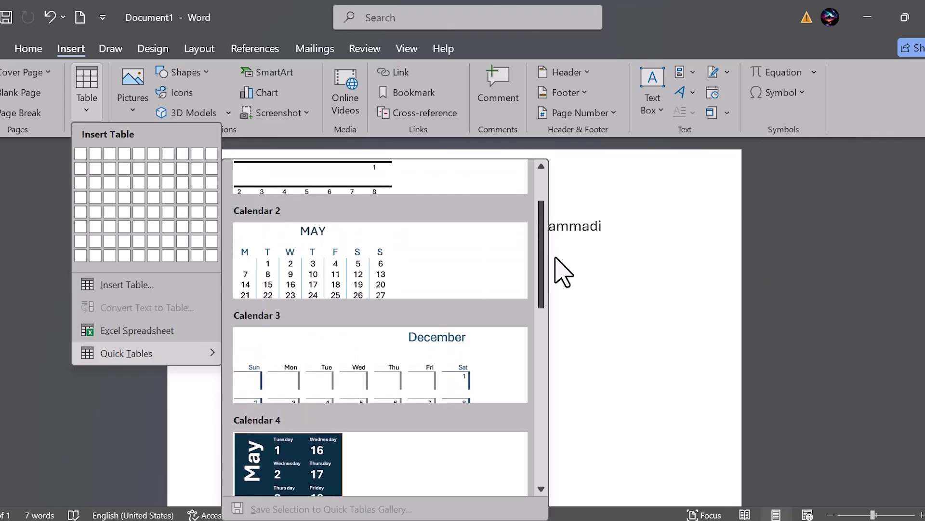
left_click(334, 272)
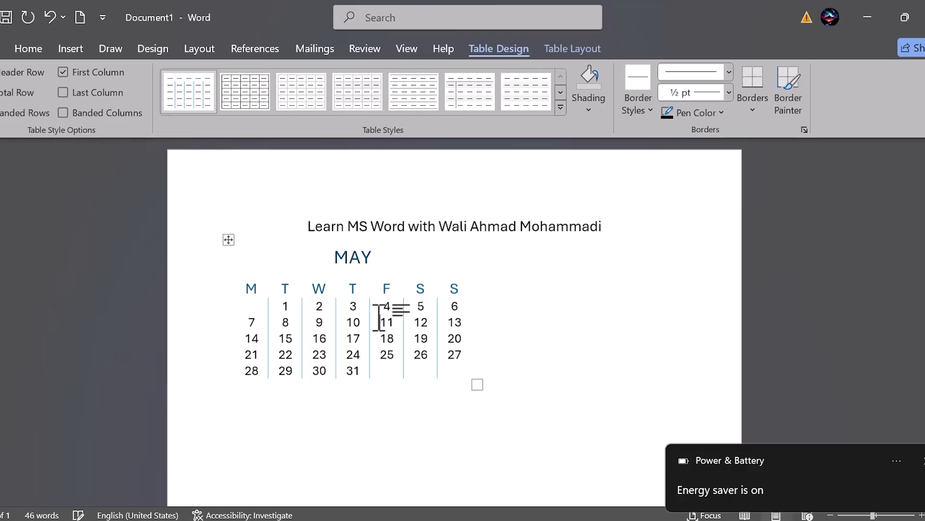
Step: Delete the May calendar table and insert a table of four columns and three rows below the title
left_click(228, 241)
key("BackSpace")
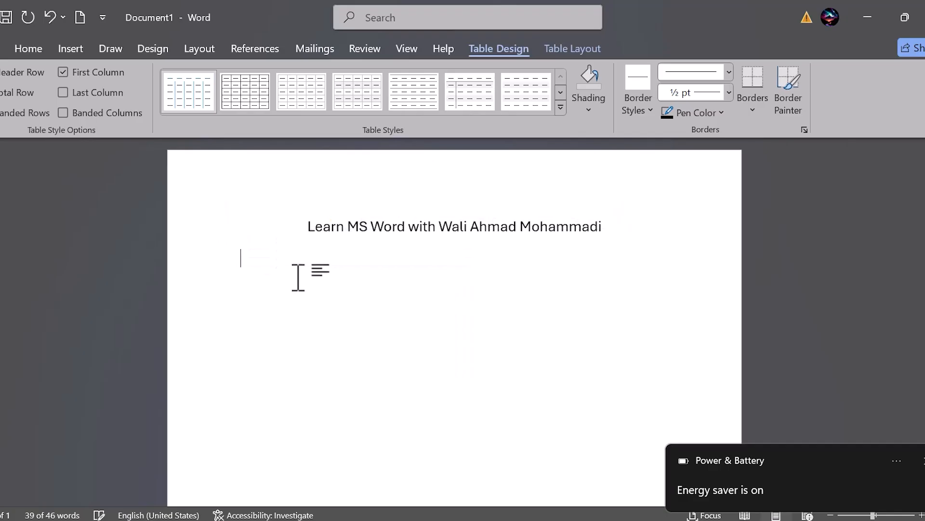
left_click(63, 51)
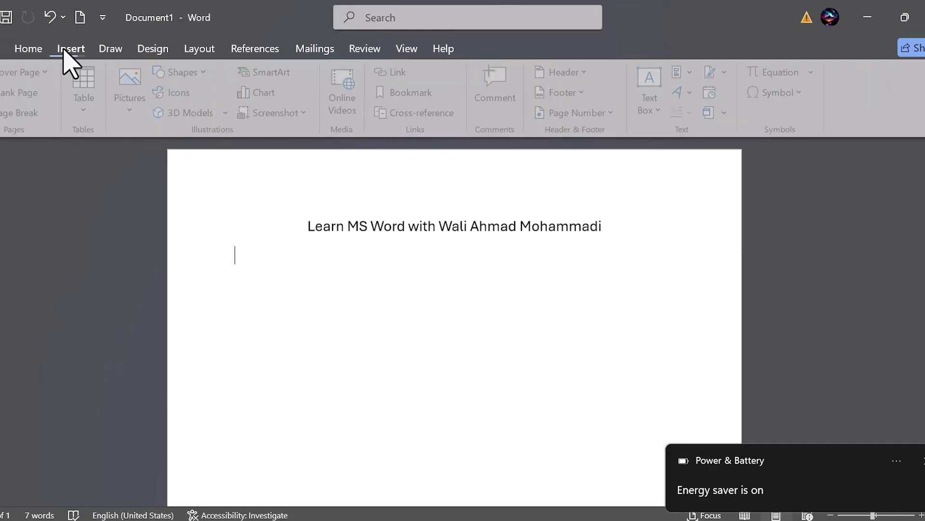
left_click(92, 103)
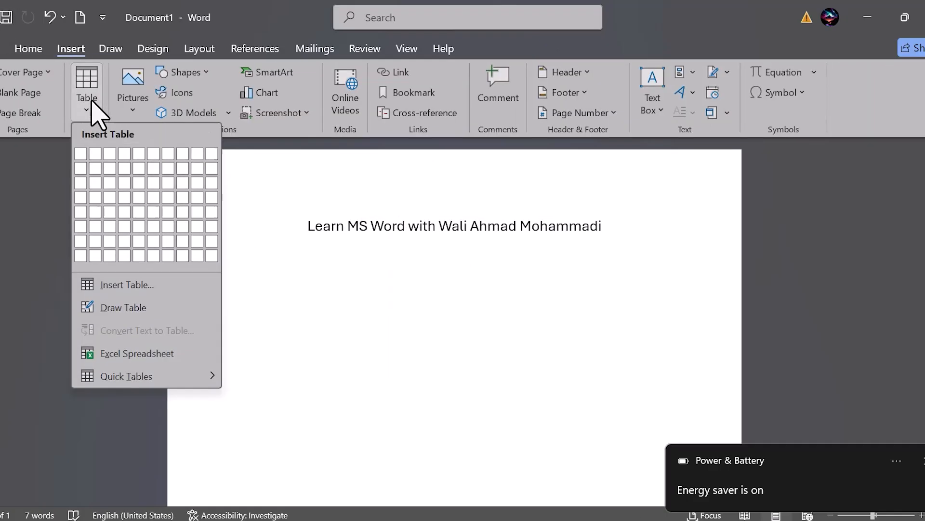
left_click(122, 185)
Step: Review the table insertion options, including the built-in Quick Tables, and the design and layout tools available for the empty table
left_click(65, 48)
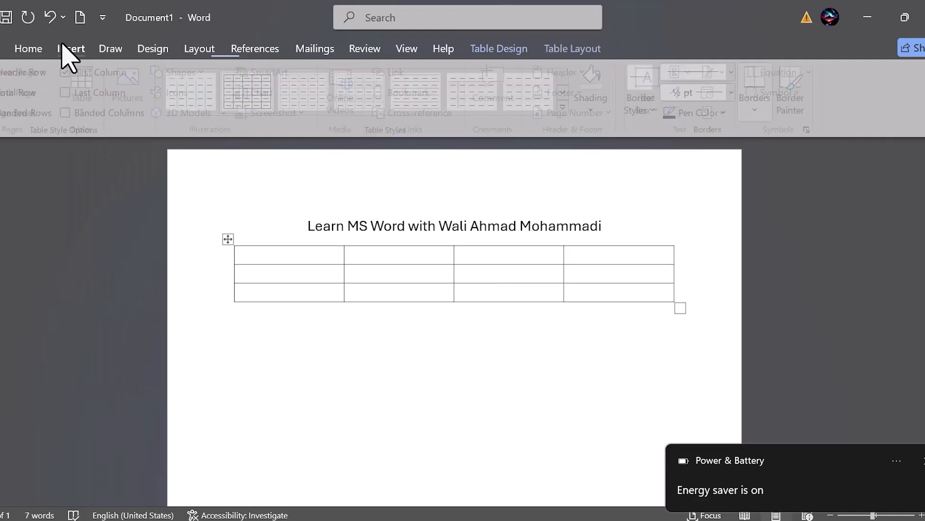
left_click(83, 104)
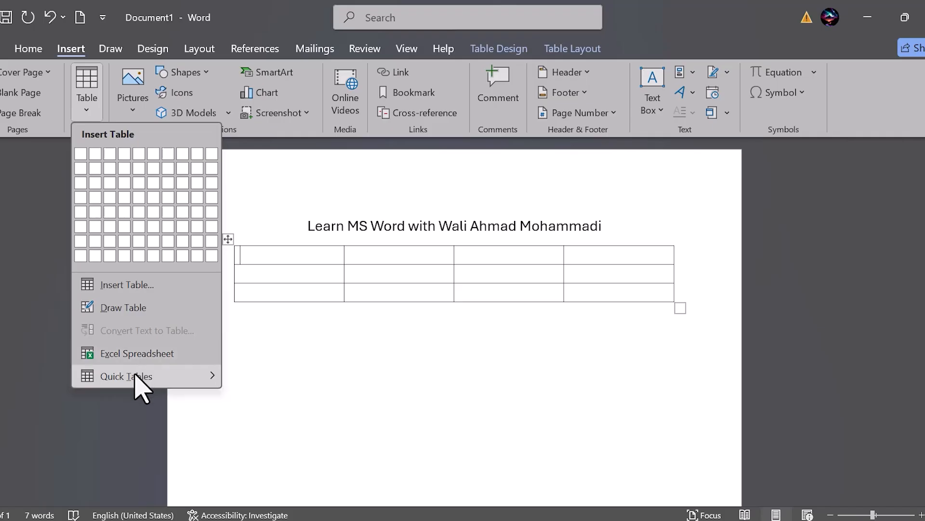
mouse_move(132, 378)
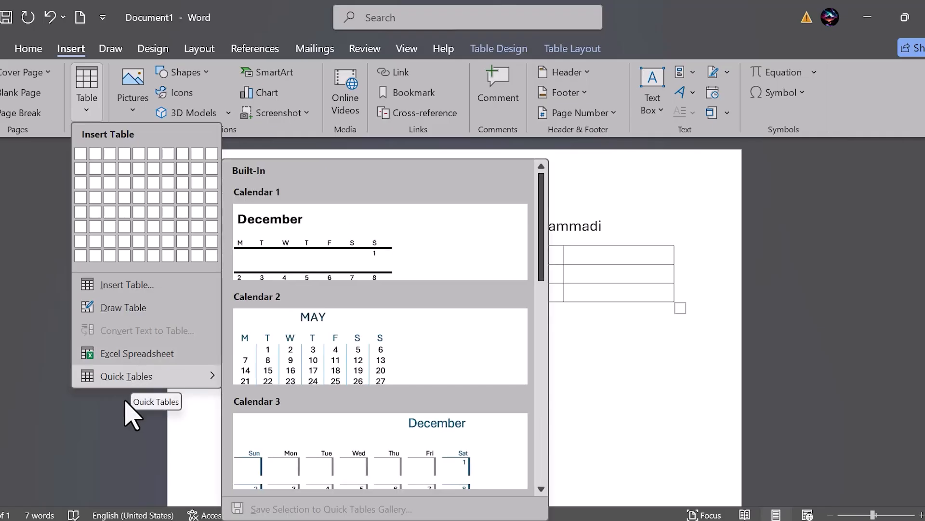
left_click(123, 424)
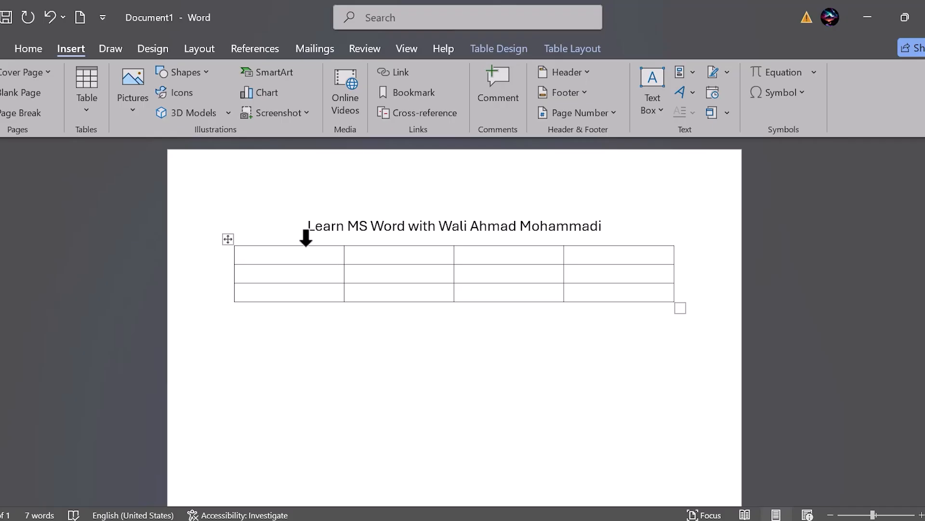
left_click(504, 53)
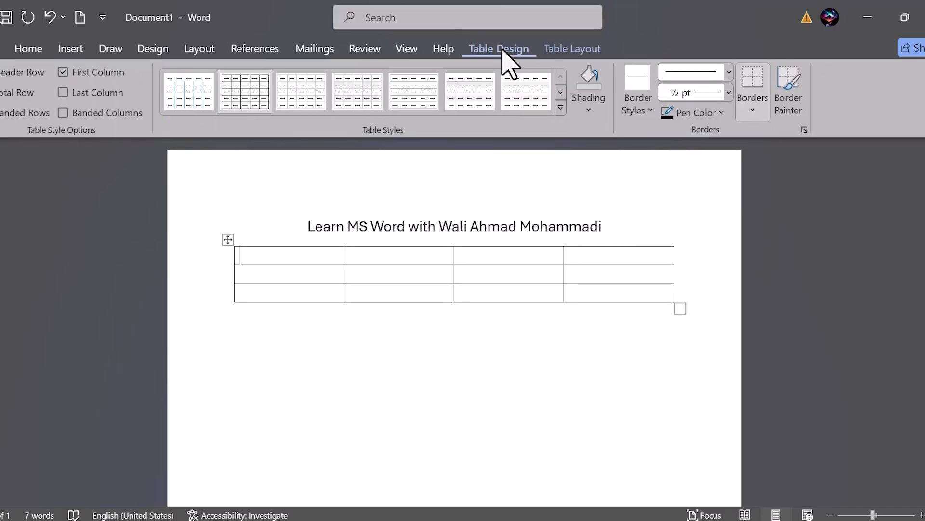
left_click(561, 44)
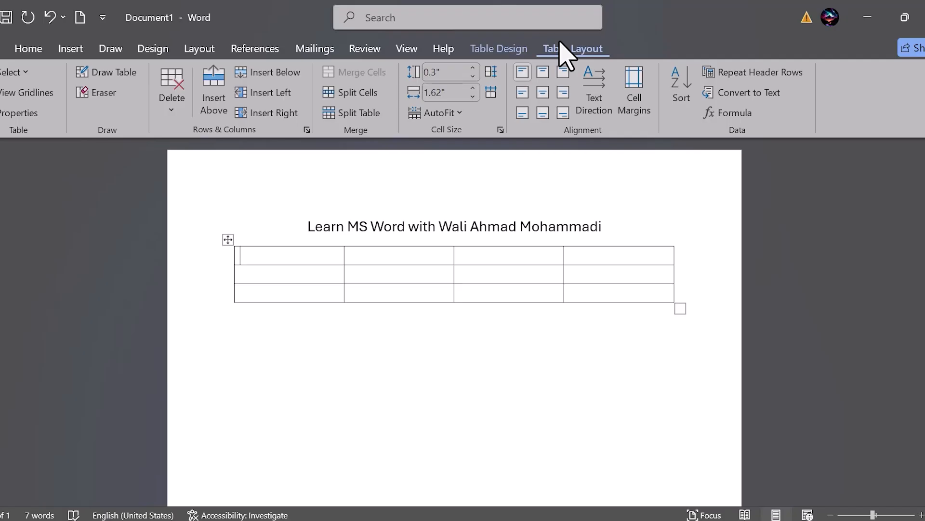
left_click(507, 51)
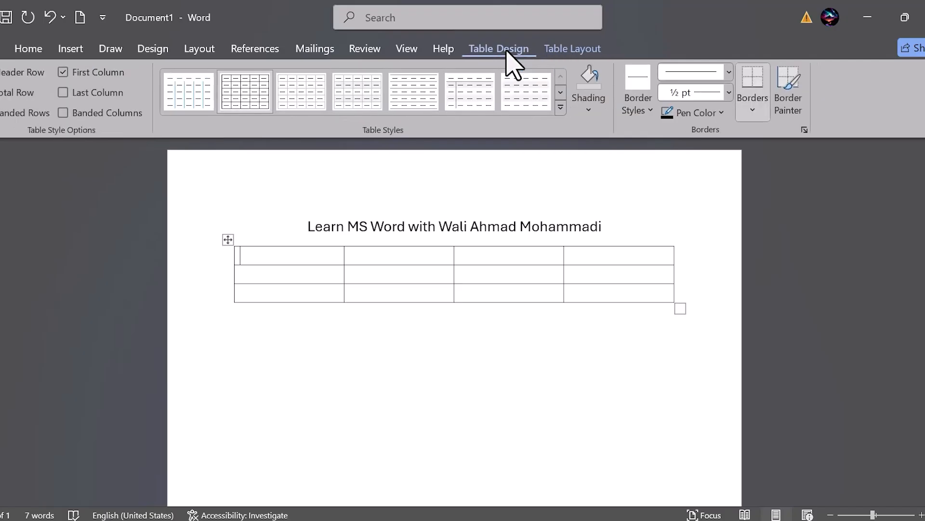